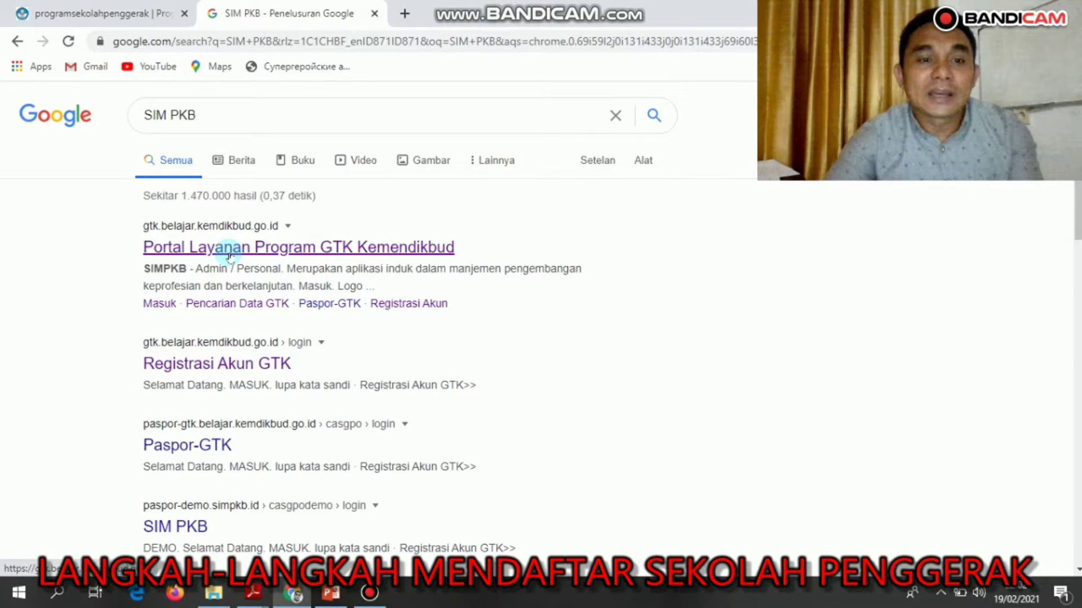
Open the Portal Layanan Program GTK Kemendikbud site and scroll to the Sekolah Penggerak card.
left_click(230, 252)
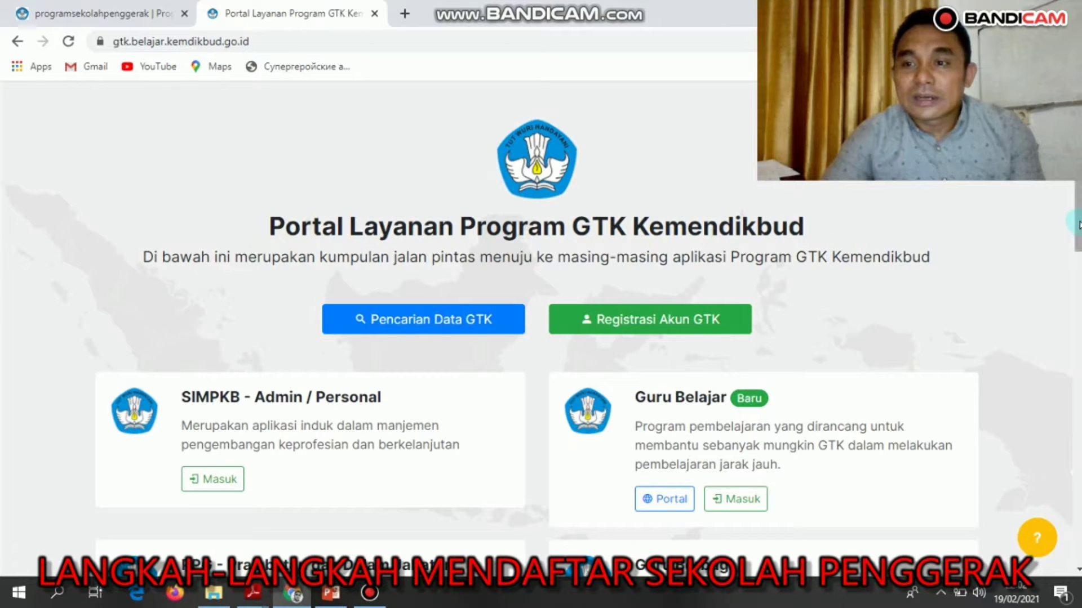
left_click_drag(1079, 225, 1078, 253)
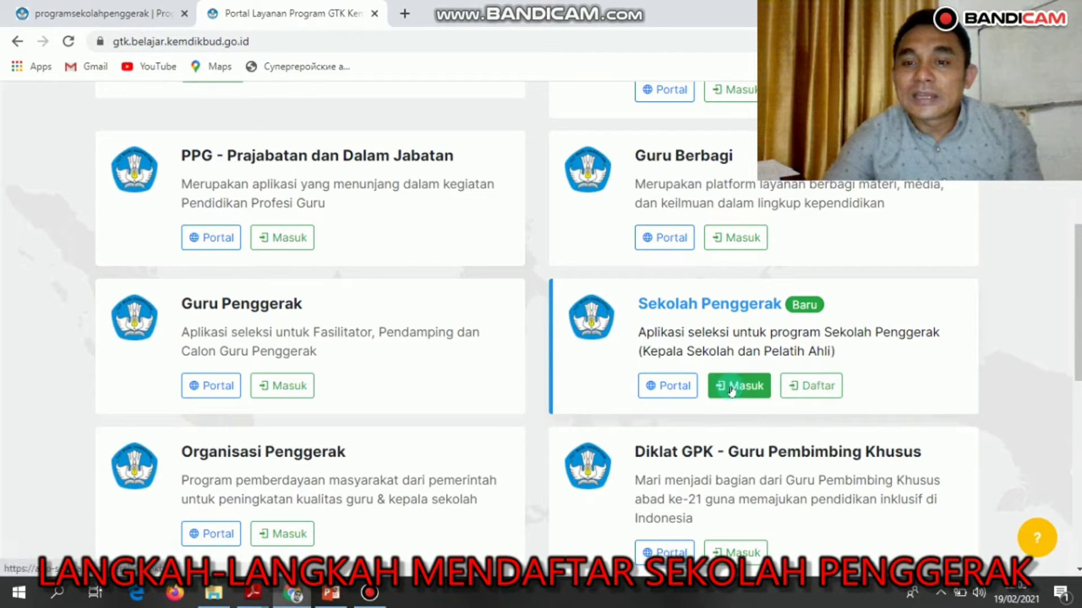
Register for Sekolah Penggerak as Peserta - Kepala Sekolah and continue to the login page.
left_click(802, 391)
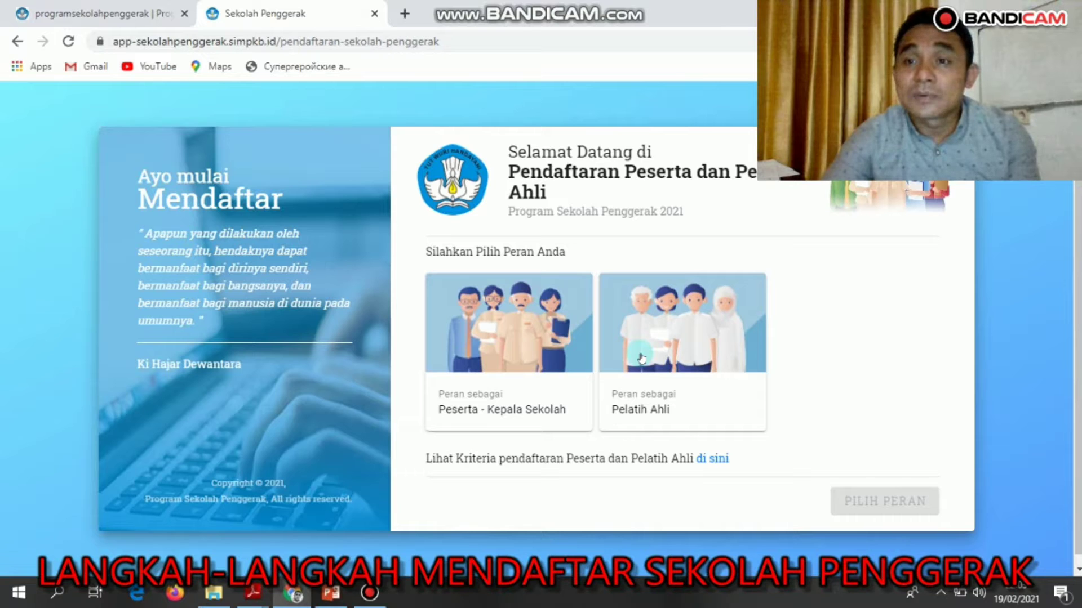
left_click(527, 348)
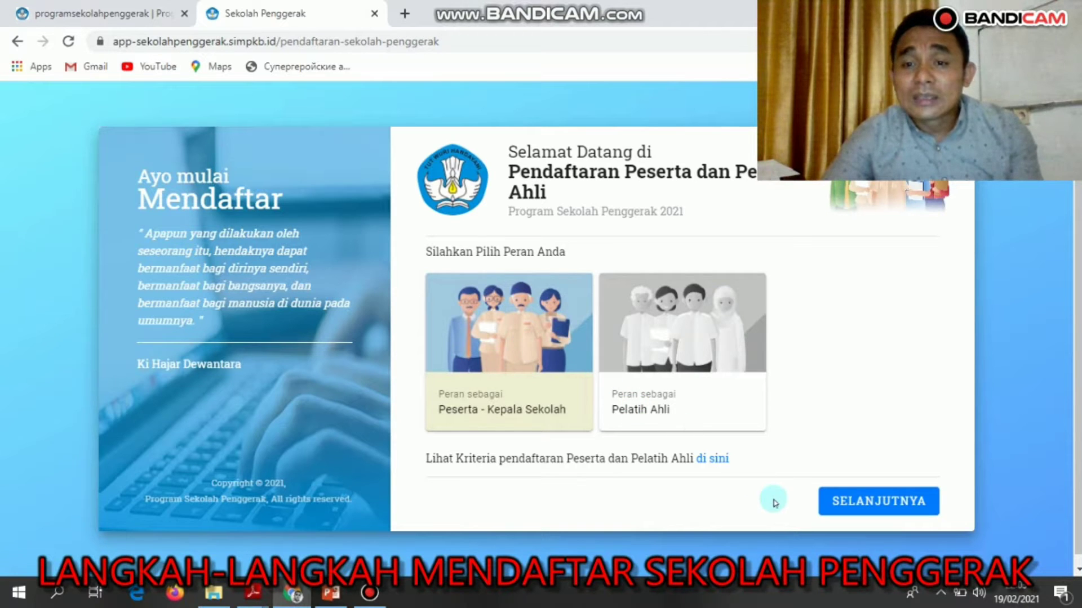
left_click(858, 501)
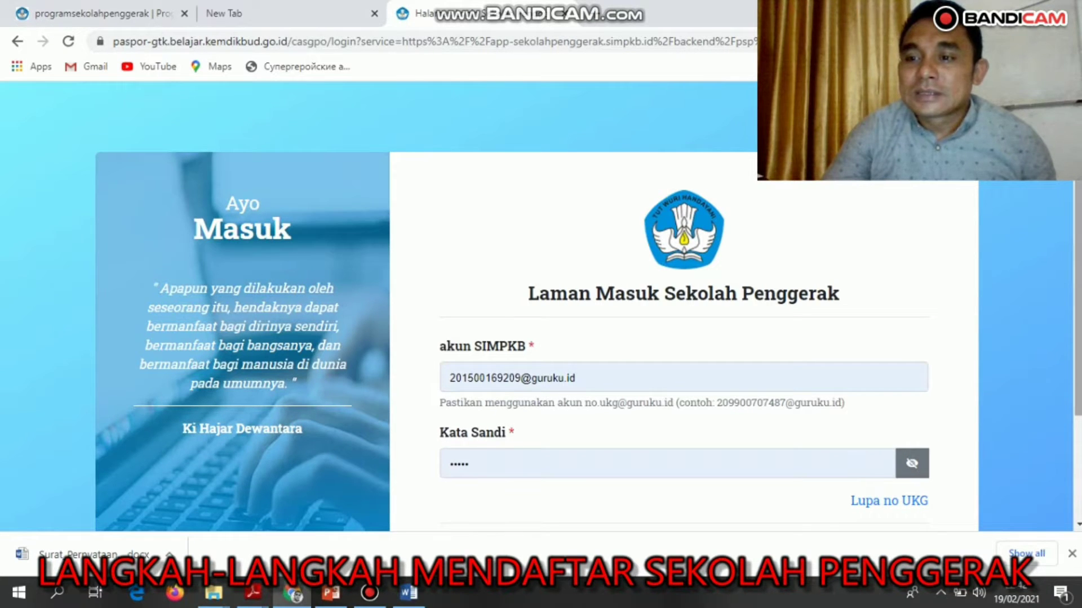
Scroll down the Laman Masuk Sekolah Penggerak page until the Masuk button is visible.
scroll(1078, 360, "down", 1)
scroll(1077, 360, "down", 2)
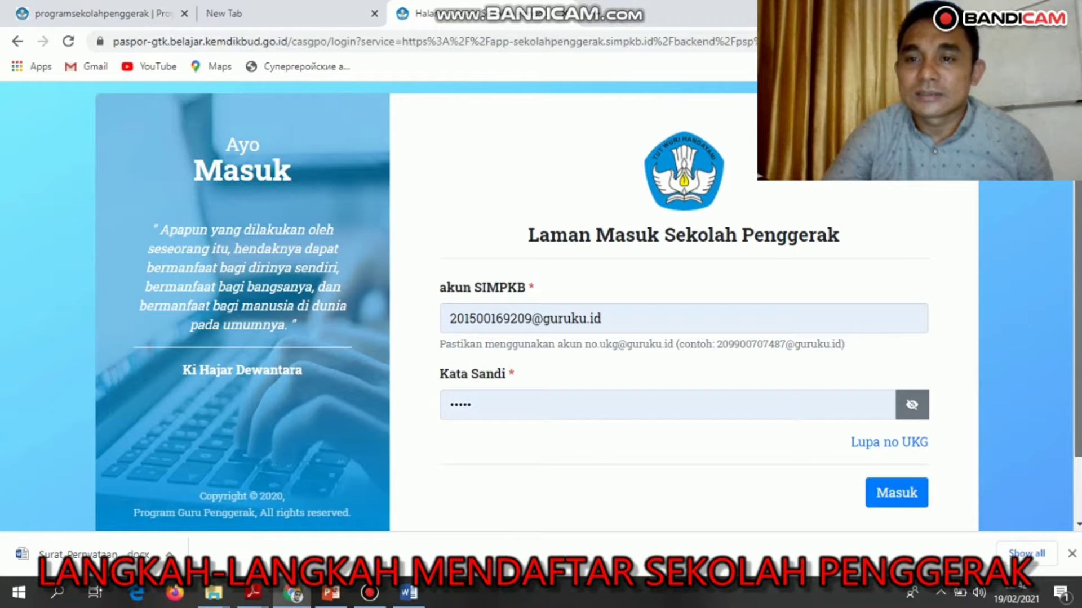
scroll(589, 302, "down", 1)
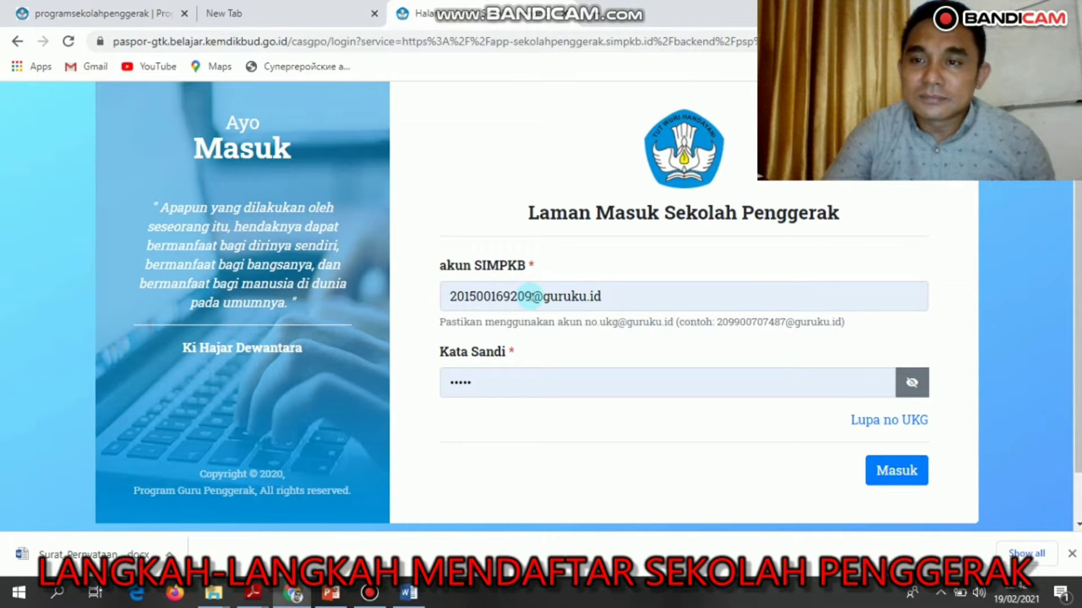
Replace the account field with the principal's SIMPKB account, keep the password, and sign in.
left_click(531, 297)
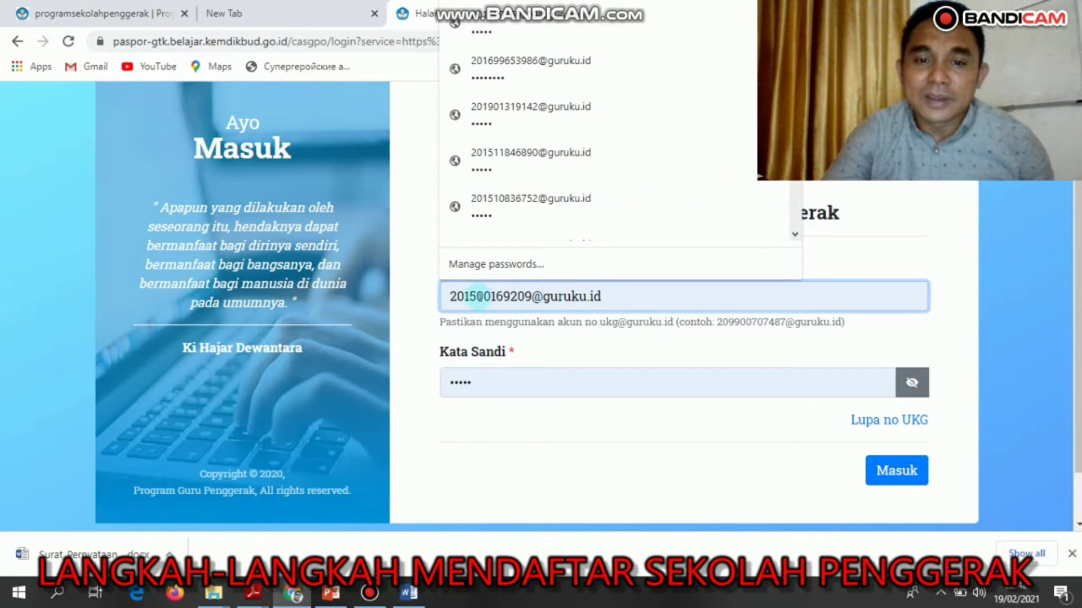
left_click_drag(451, 297, 533, 297)
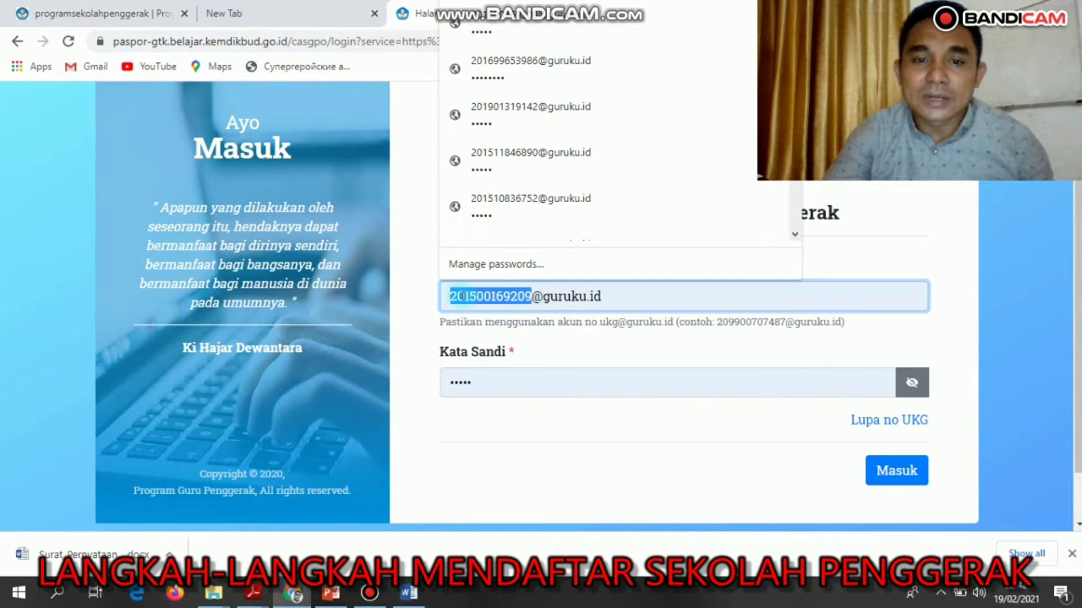
triple_click(447, 300)
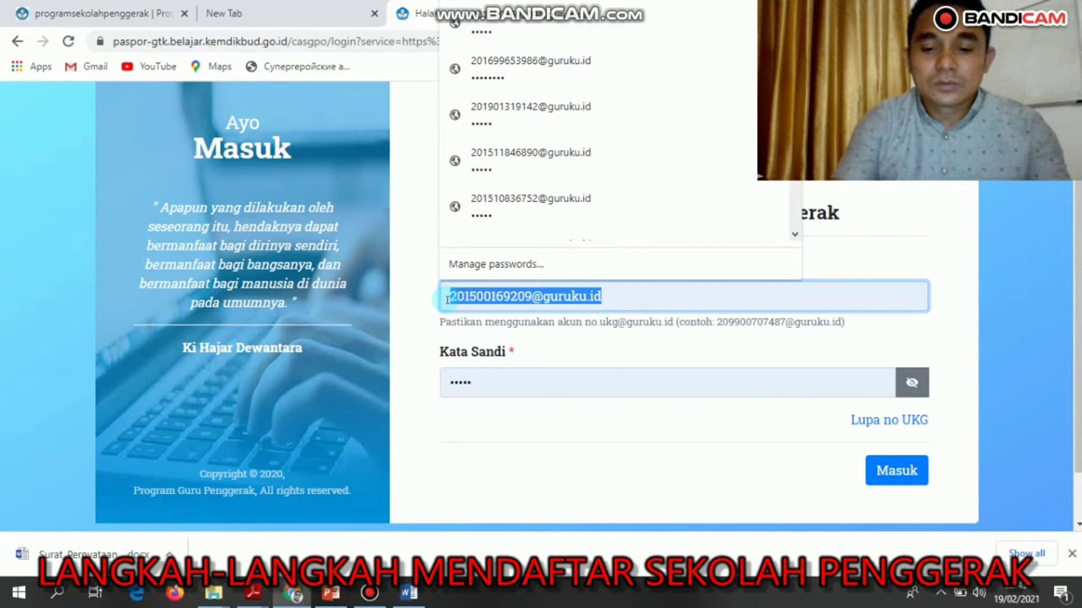
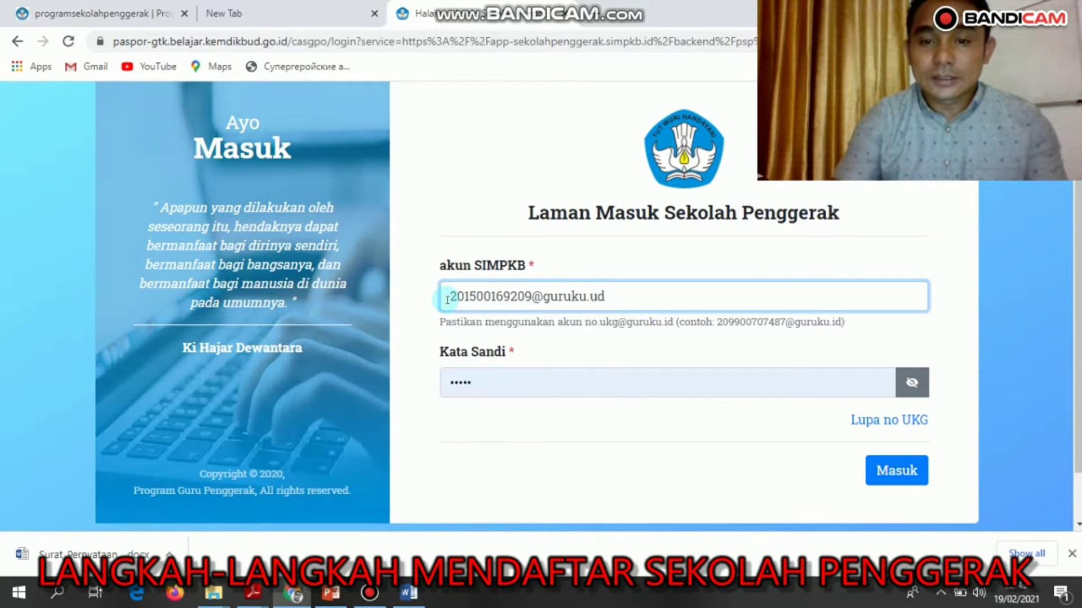
double_click(449, 381)
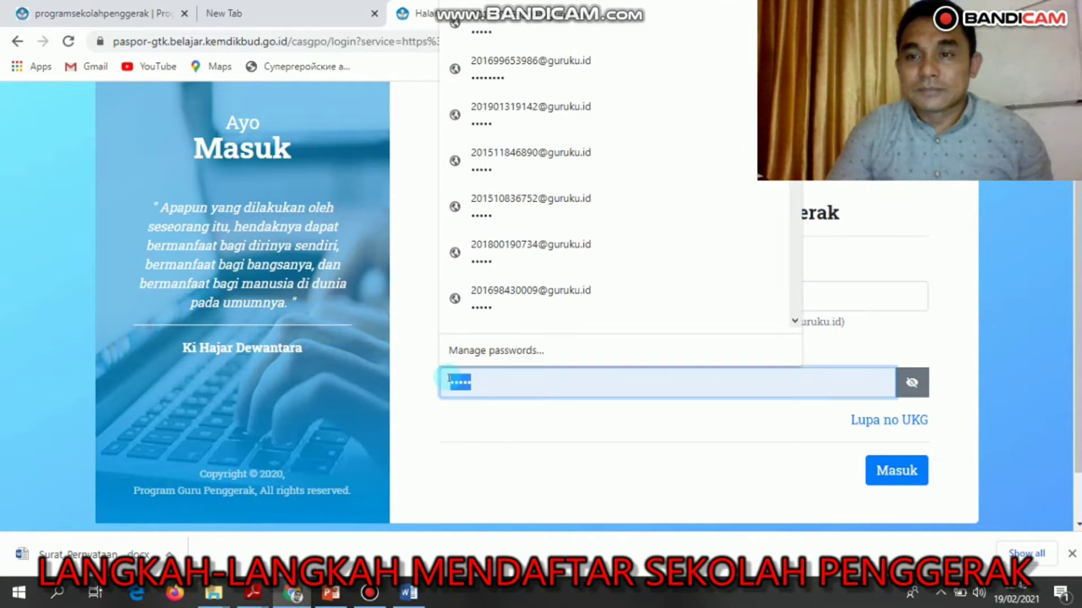
left_click(897, 471)
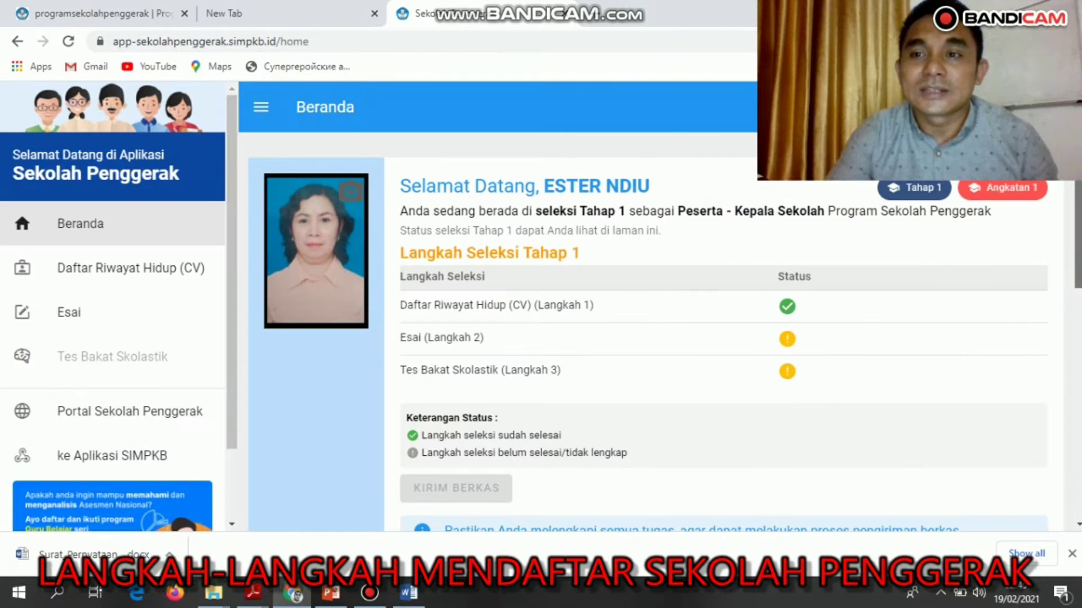
scroll(648, 332, "down", 4)
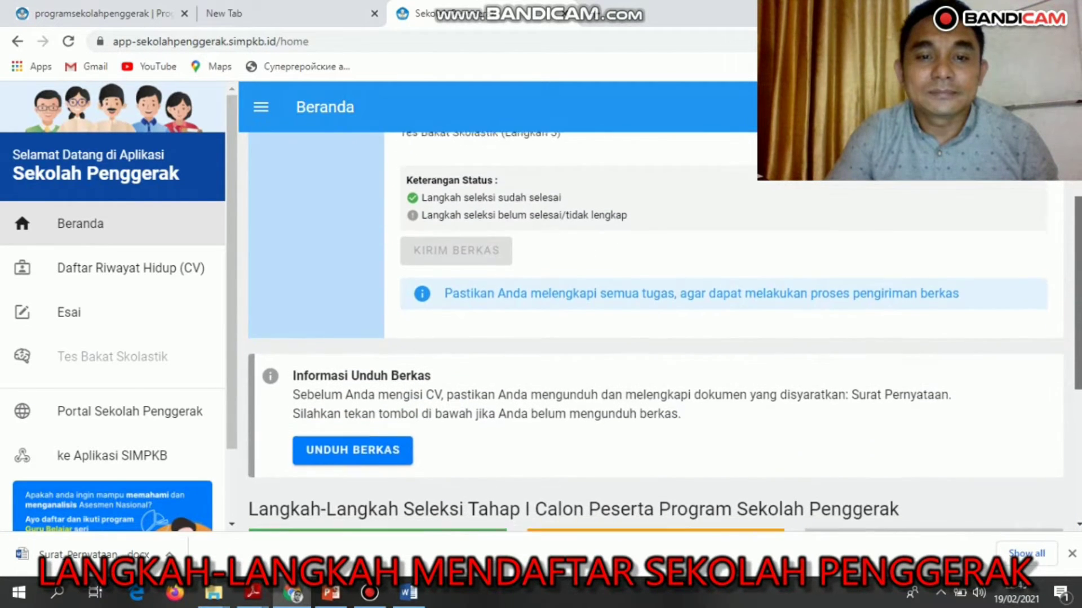
scroll(664, 328, "down", 2)
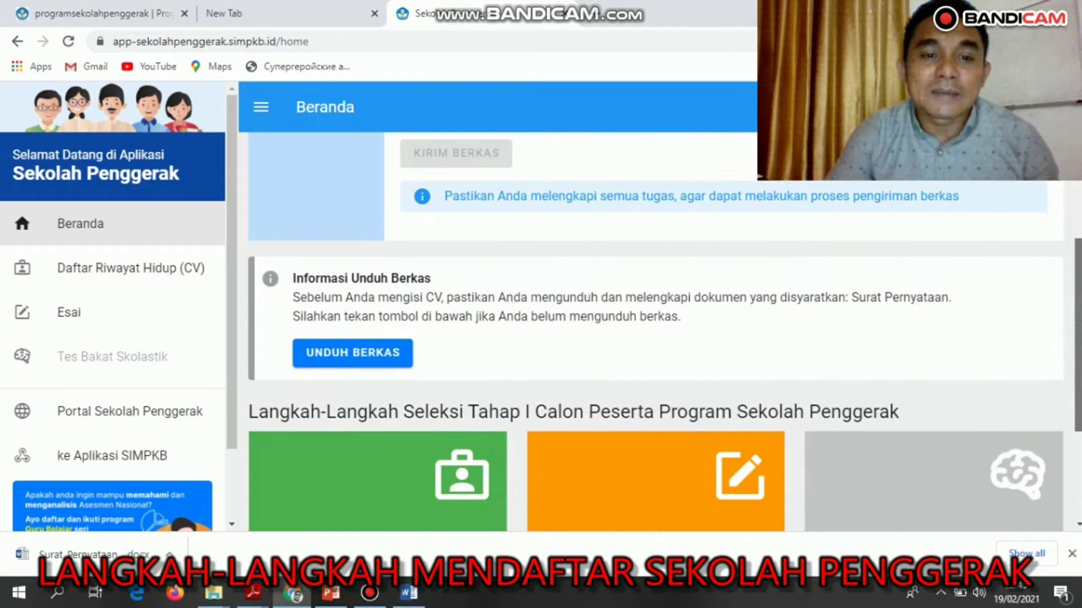
scroll(619, 338, "down", 1)
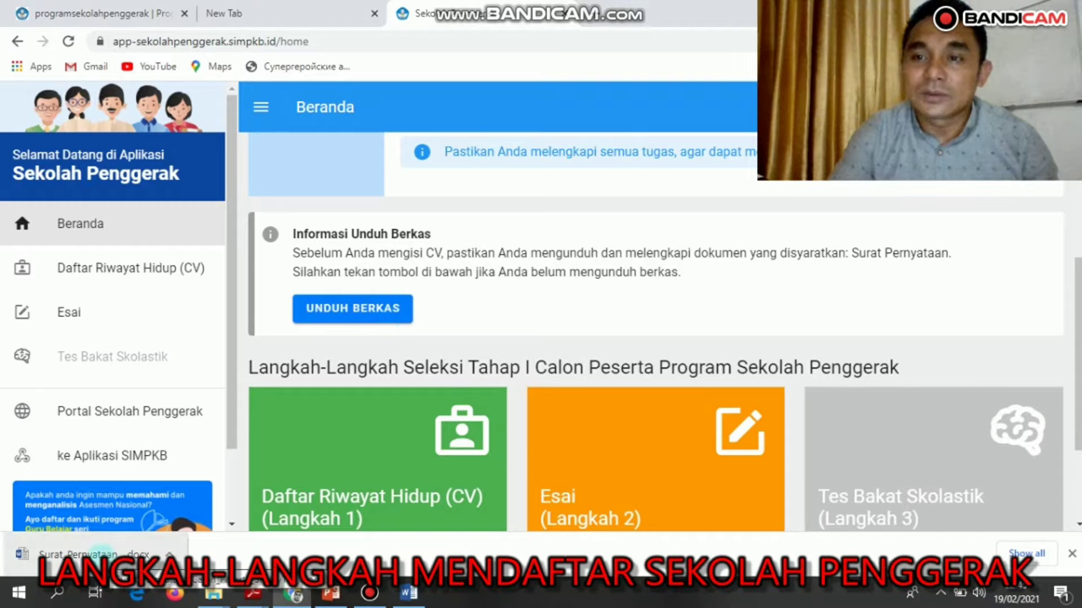
Bring up the Surat Pernyataan document in Word and highlight part of instruction 1.
left_click(410, 595)
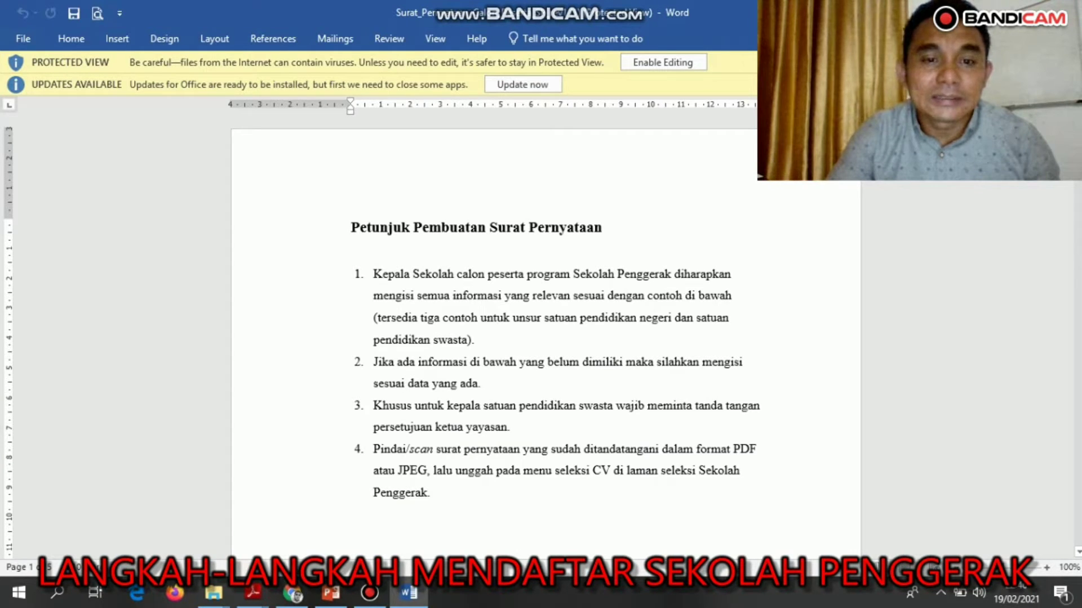
scroll(546, 338, "down", 1)
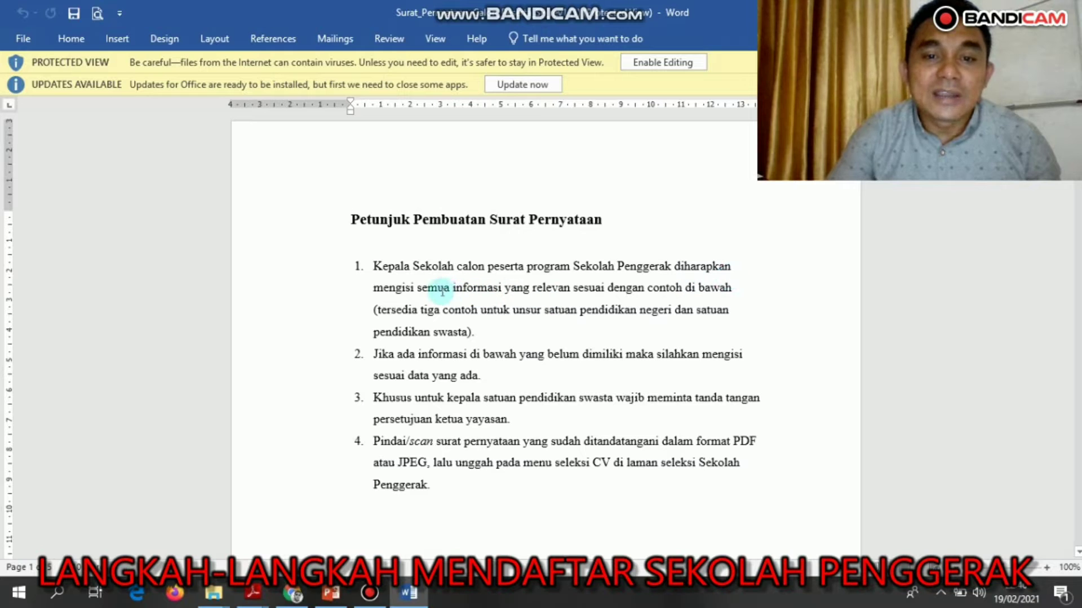
left_click_drag(453, 290, 710, 311)
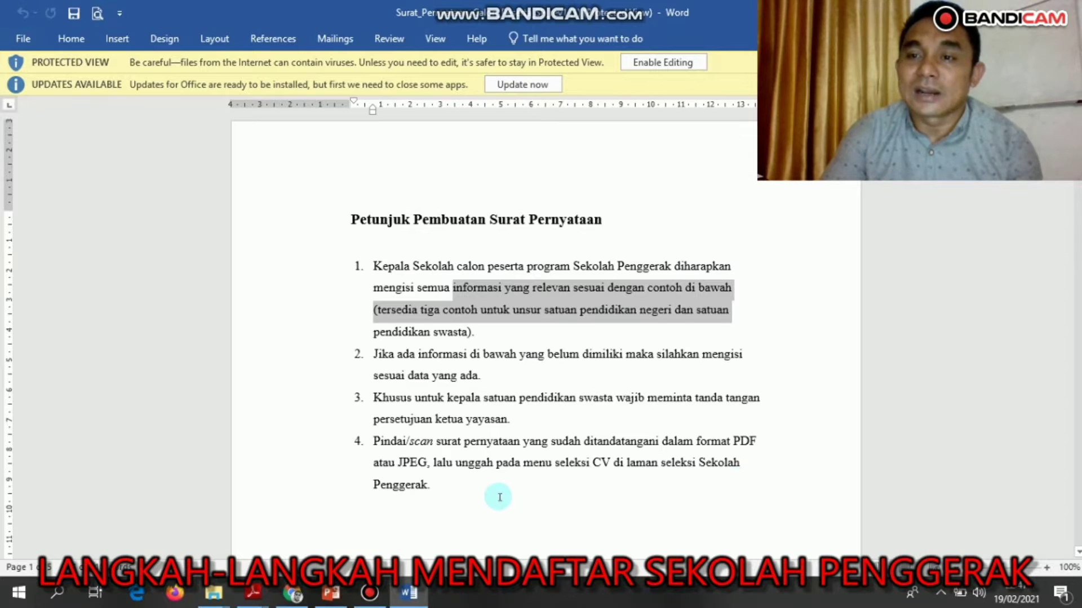
scroll(545, 338, "down", 7)
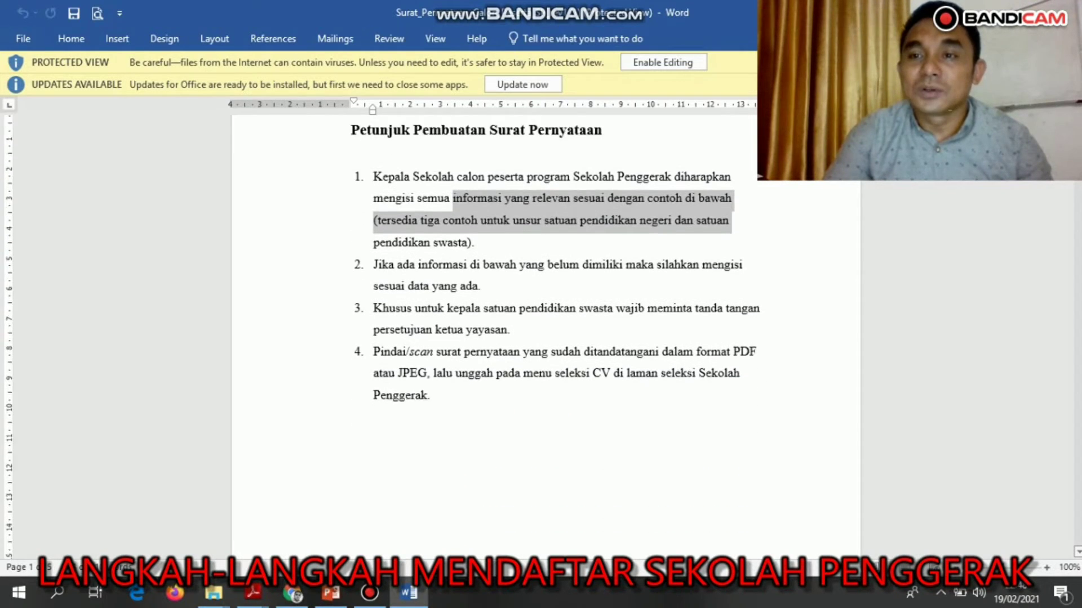
scroll(546, 338, "down", 7)
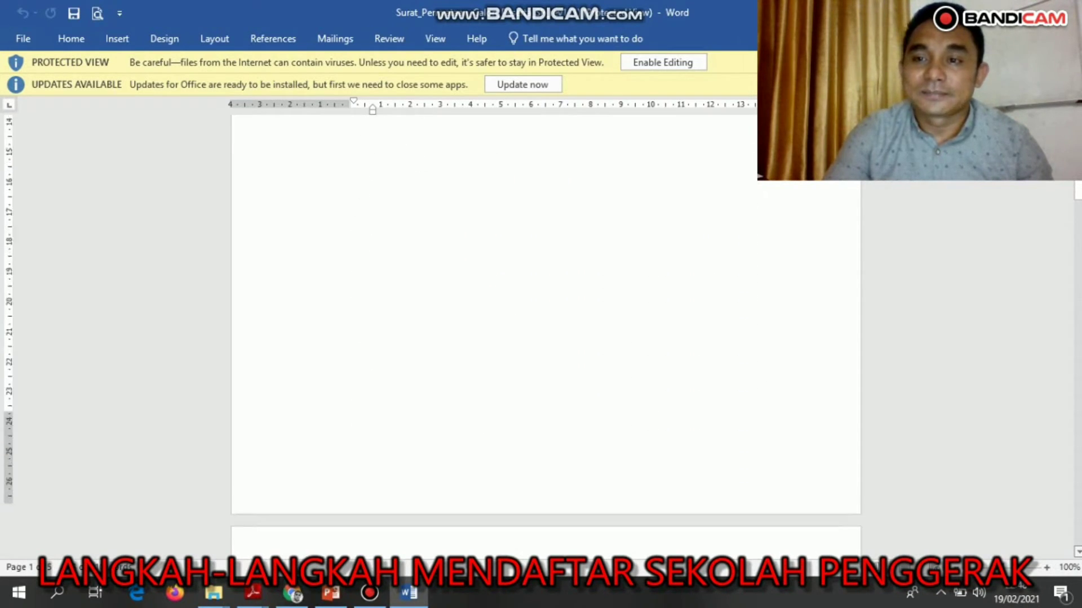
scroll(545, 338, "down", 3)
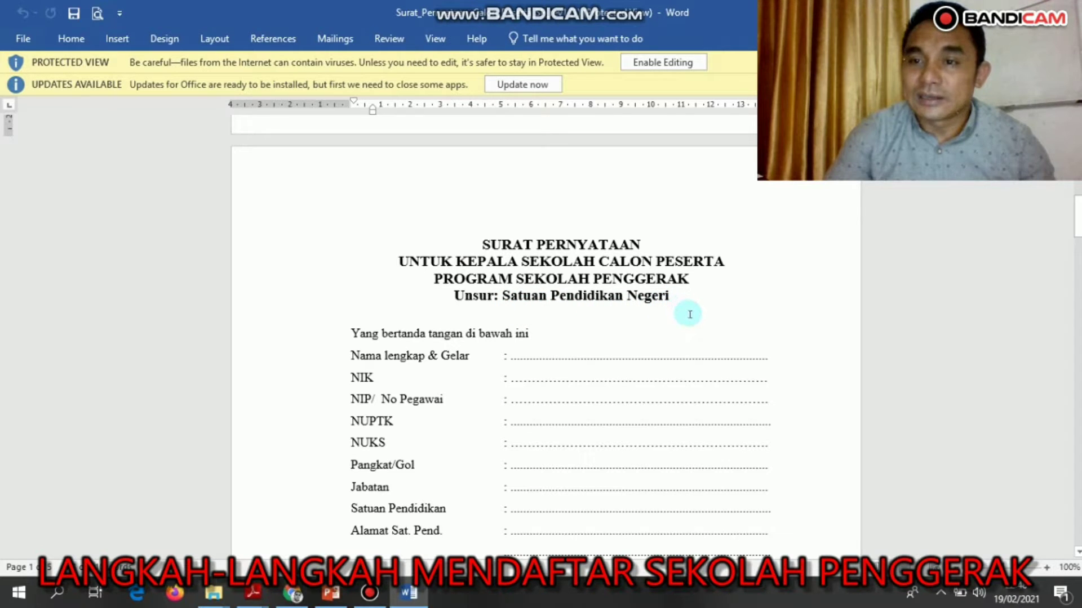
left_click_drag(1076, 218, 1063, 310)
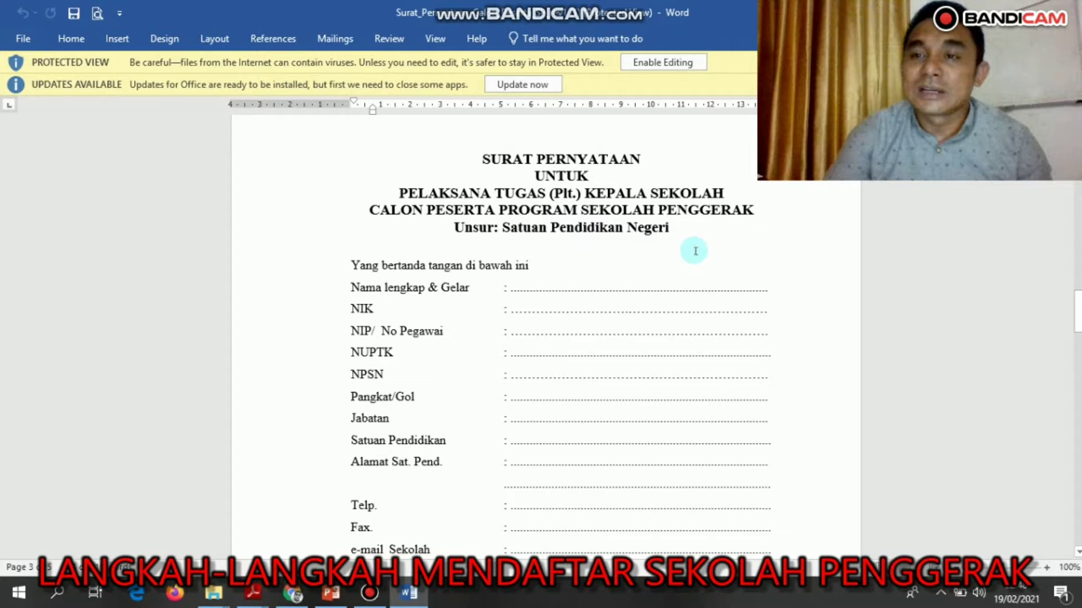
left_click_drag(1077, 312, 1078, 395)
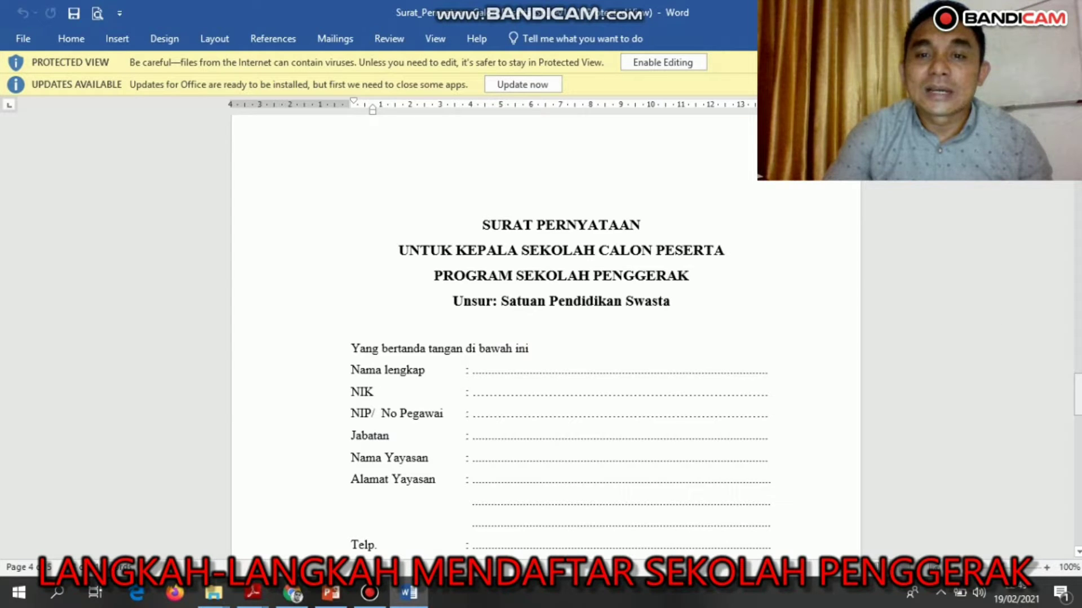
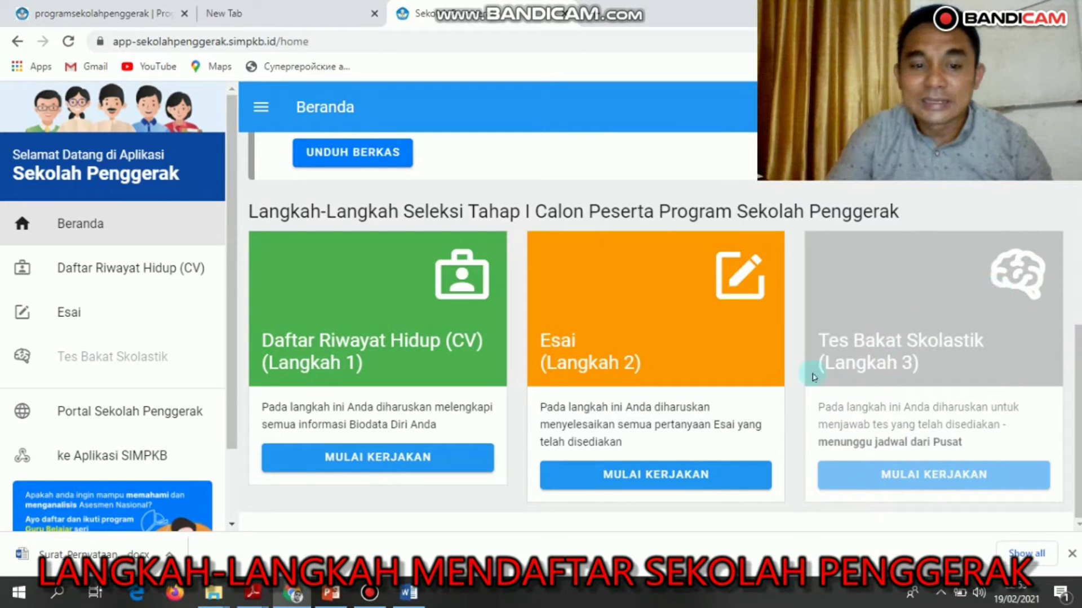
Show the PowerPoint slide with the KEPALA SEKOLAH selection schedule.
left_click(331, 594)
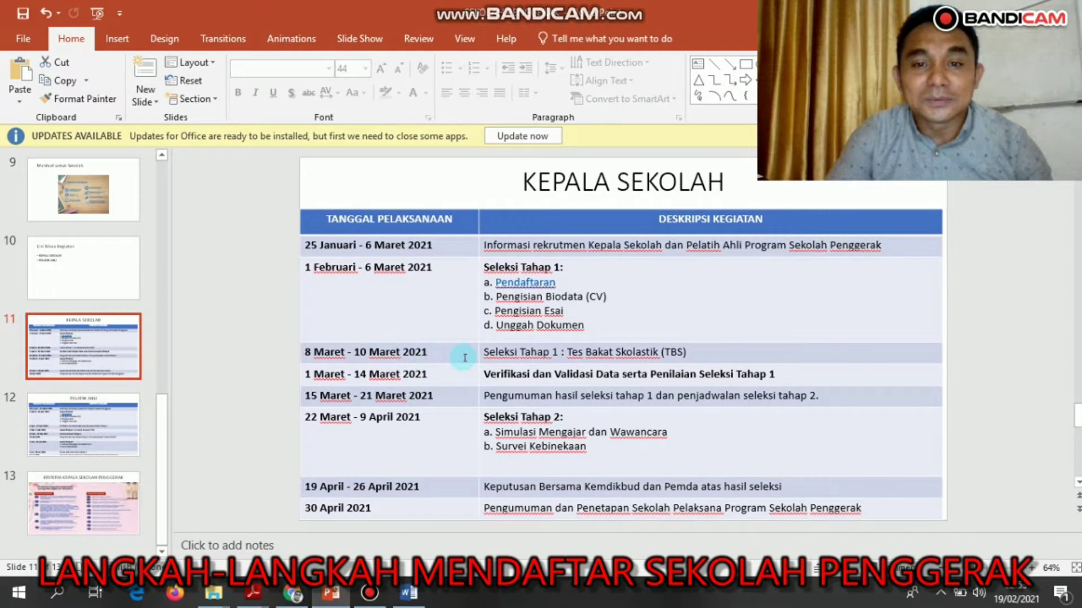
Switch back to the Sekolah Penggerak Beranda page in Chrome with Alt+Tab.
key("alt+Tab")
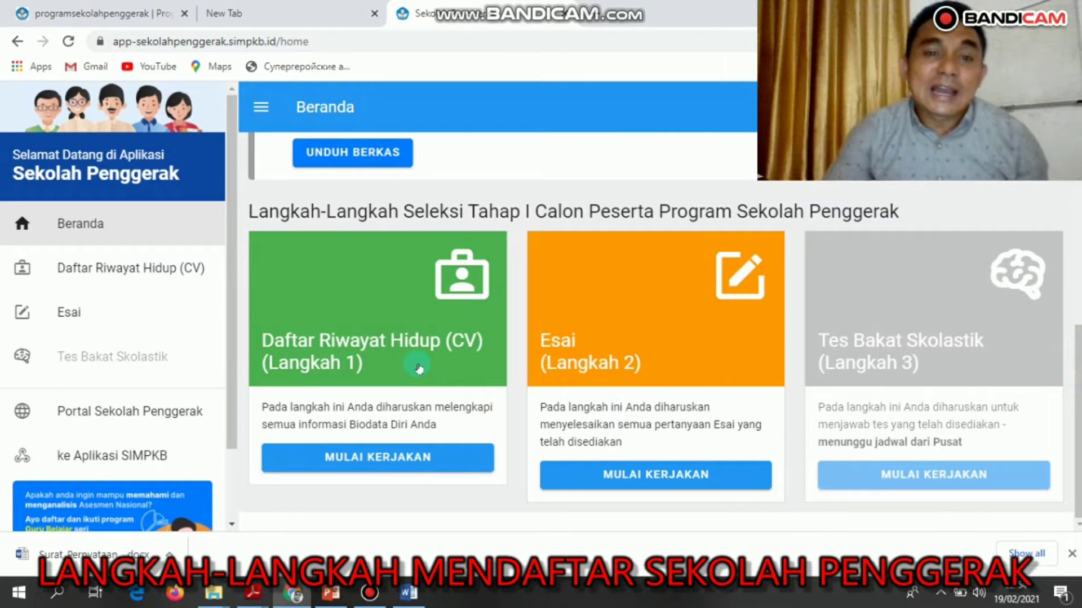
Start the Daftar Riwayat Hidup step, accept the work statement, and continue to the CV page.
left_click(393, 458)
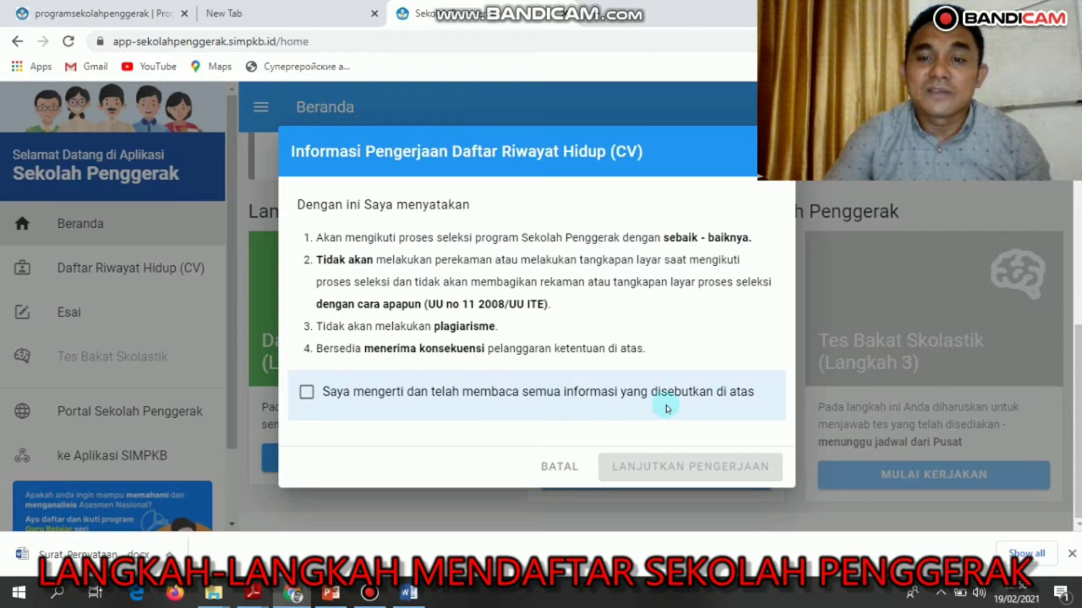
left_click(305, 393)
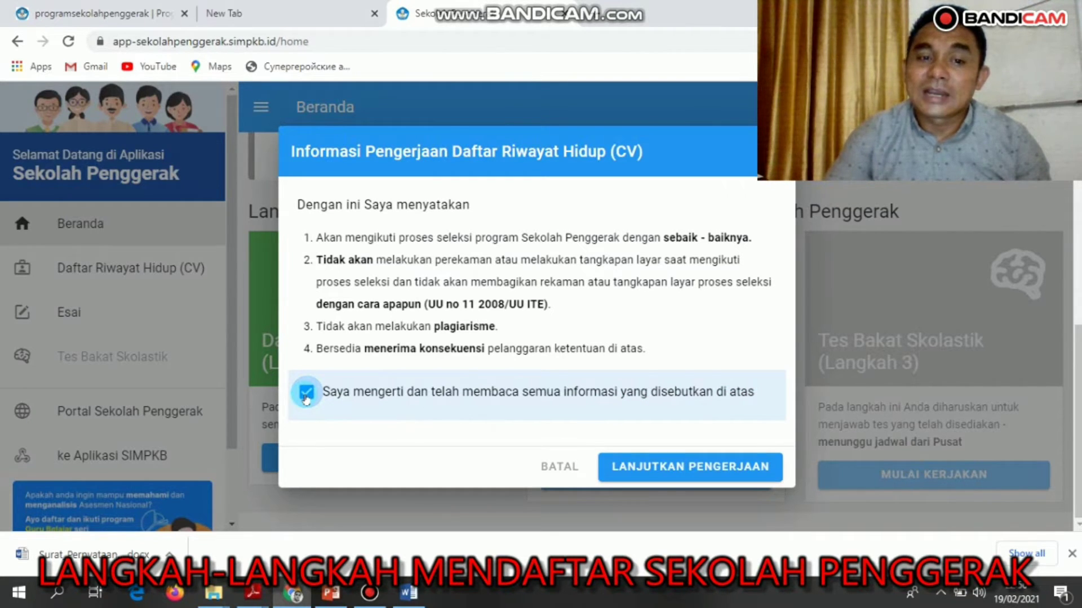
left_click(693, 472)
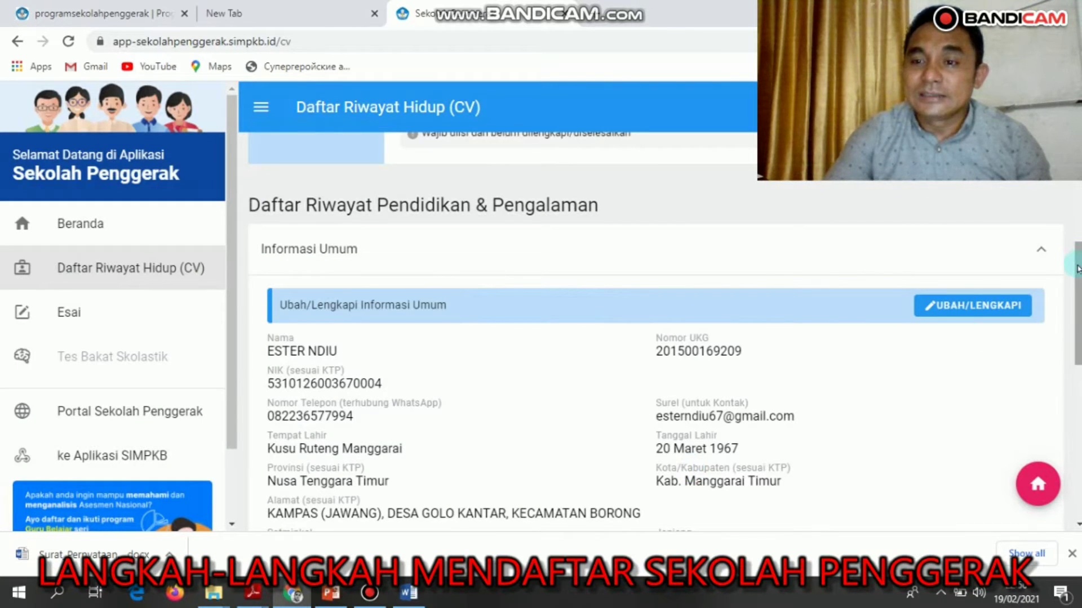
Open the Informasi Umum section's Lengkapi CV form for editing.
mouse_move(1077, 270)
left_mouse_down()
mouse_move(1076, 291)
mouse_move(1076, 276)
left_mouse_up()
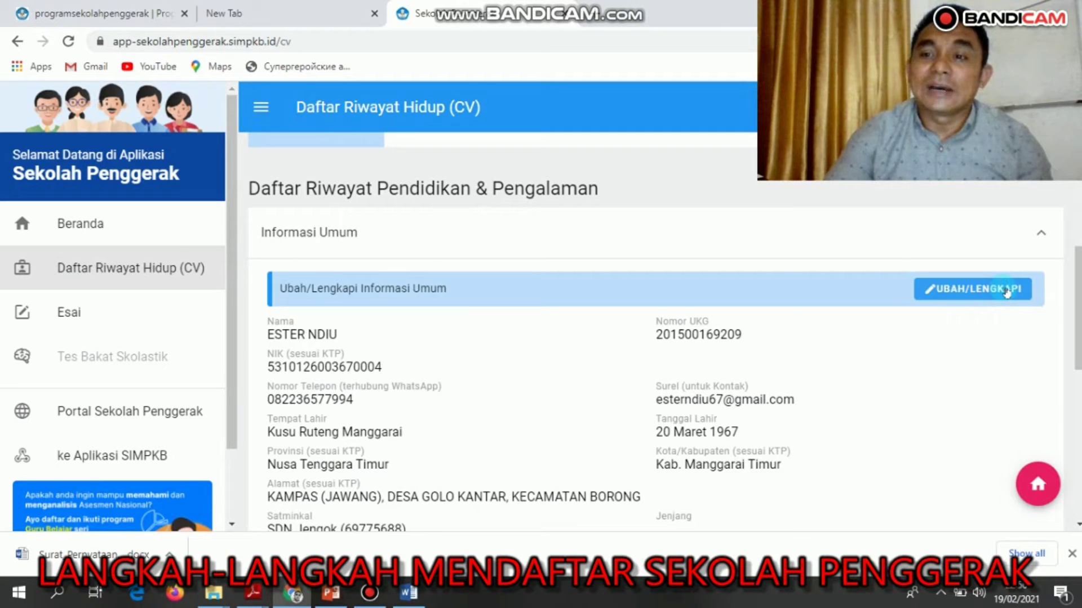
left_click(1007, 289)
Review the prefilled general-information fields, checking the NIK entry.
scroll(1064, 310, "up", 4)
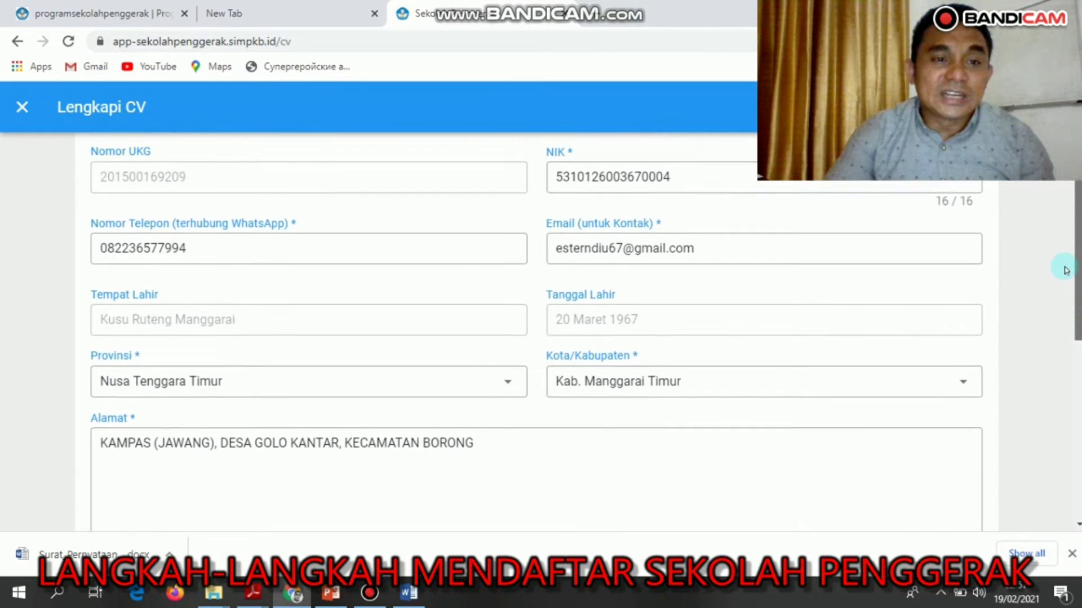
left_click_drag(1064, 234, 1063, 233)
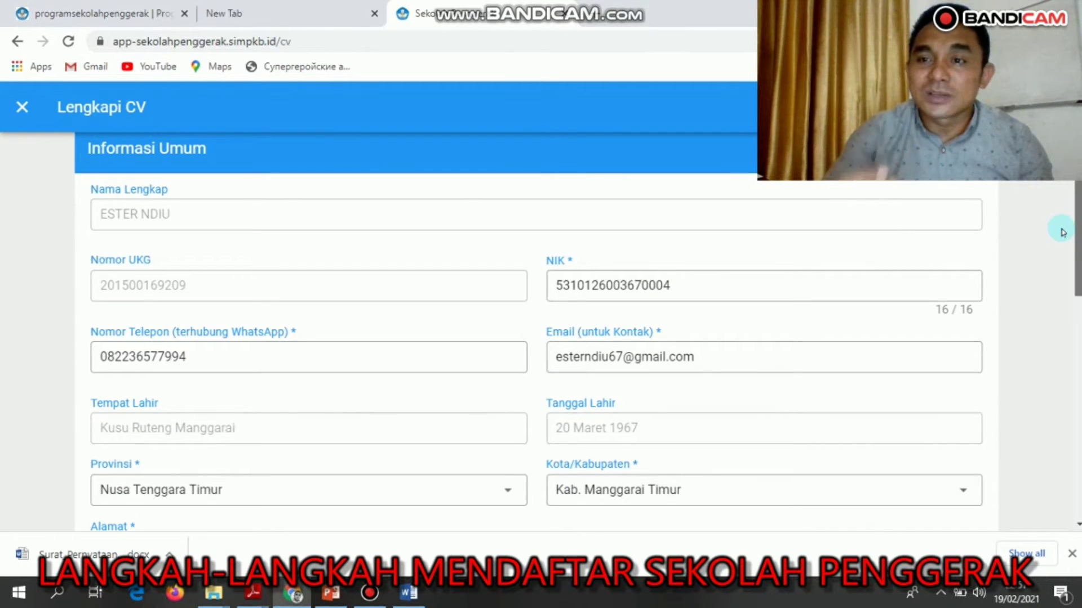
left_click(627, 276)
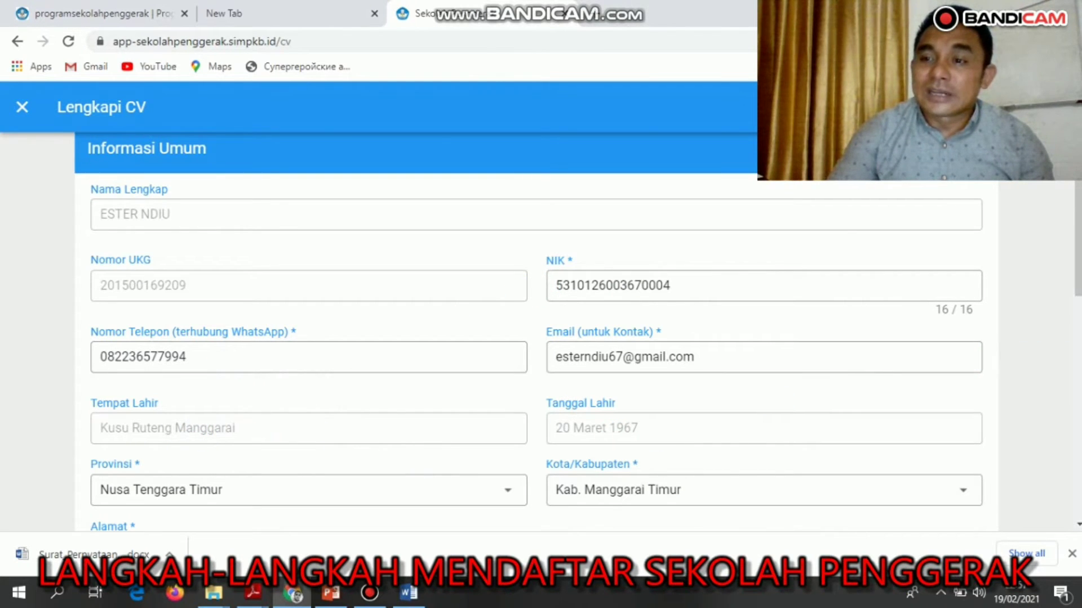
left_click_drag(1070, 224, 1070, 258)
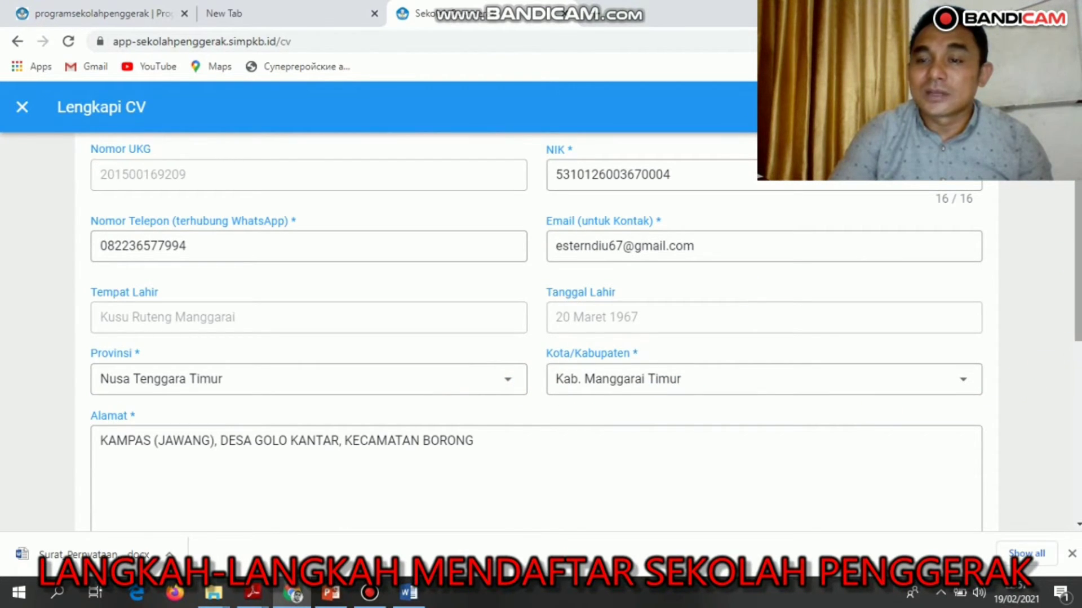
scroll(1021, 276, "up", 2)
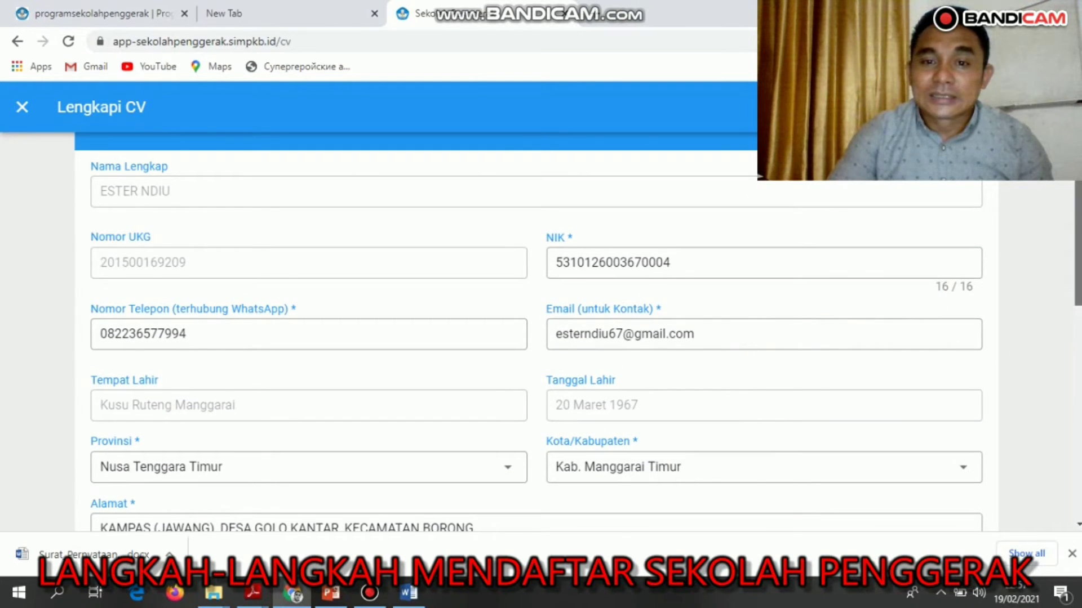
scroll(1070, 242, "up", 1)
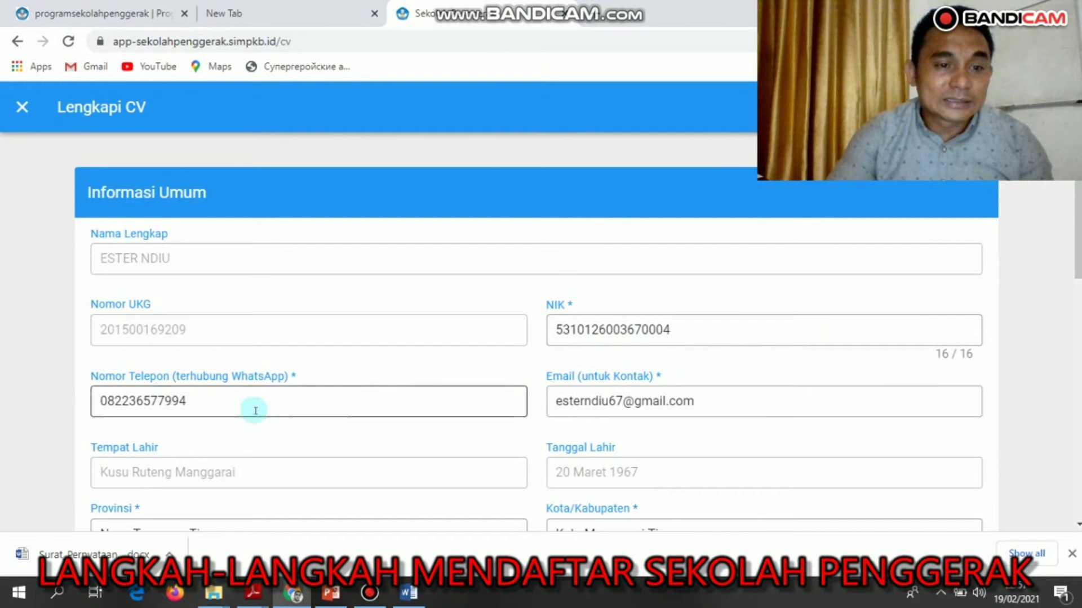
scroll(397, 396, "down", 5)
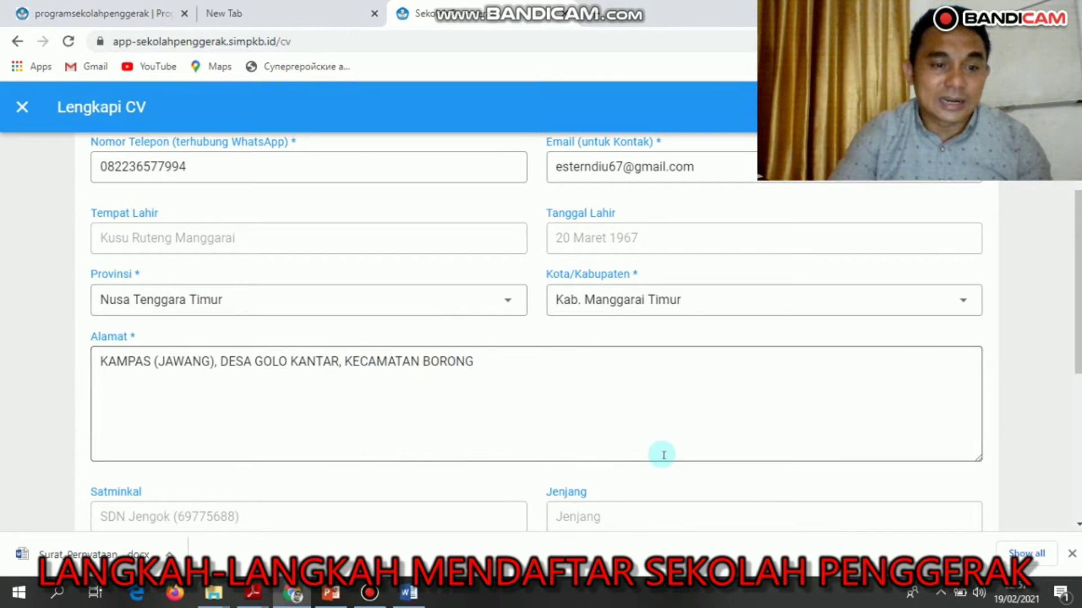
scroll(500, 398, "down", 5)
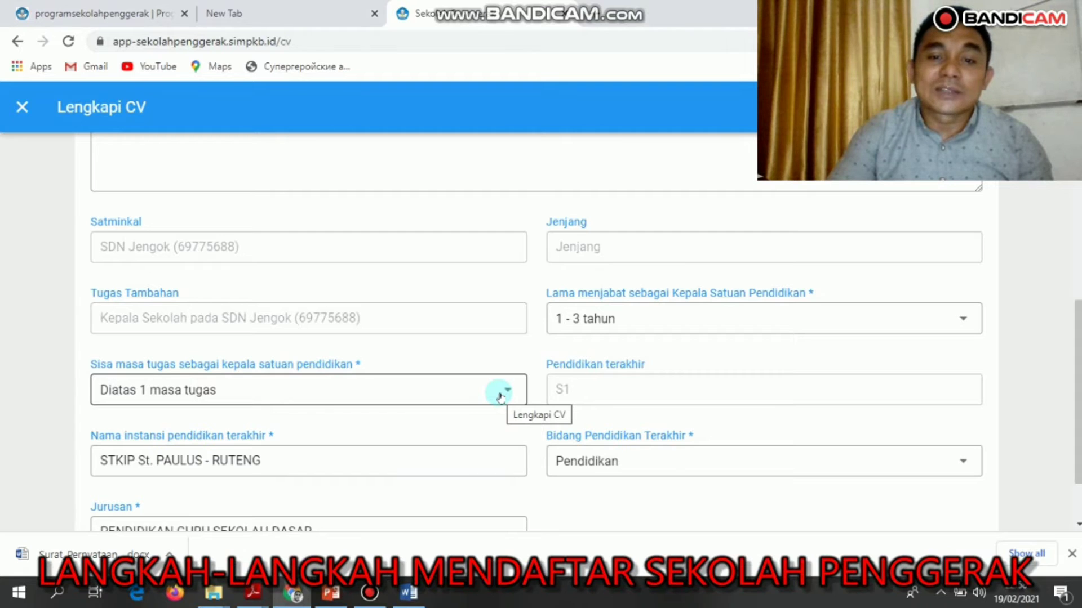
Set Sisa masa tugas to 1 masa tugas and keep Pendidikan as the last education field.
left_click(506, 391)
left_click(473, 420)
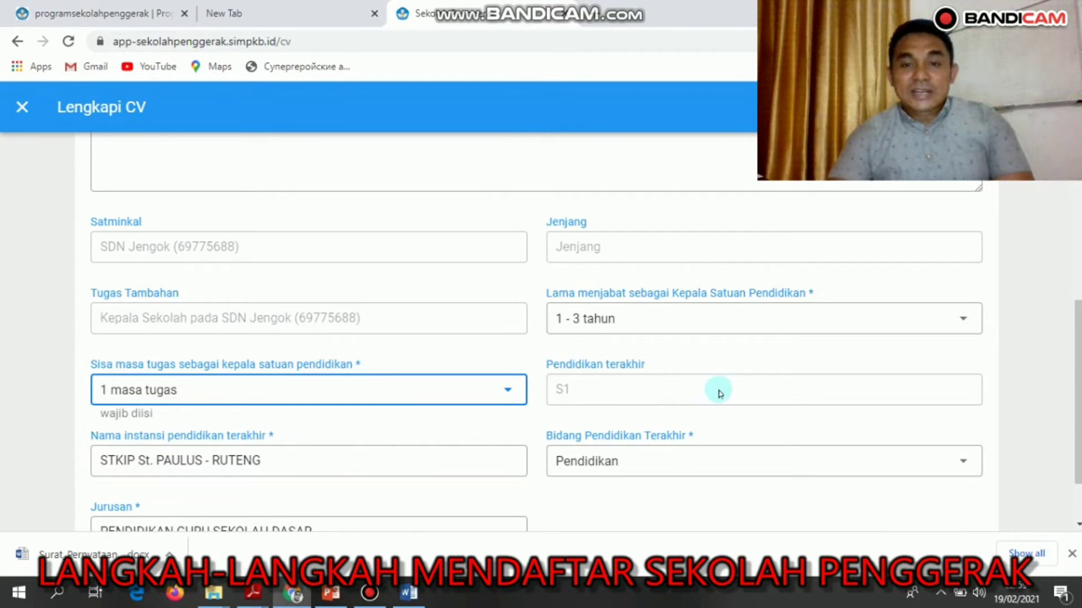
scroll(267, 374, "down", 2)
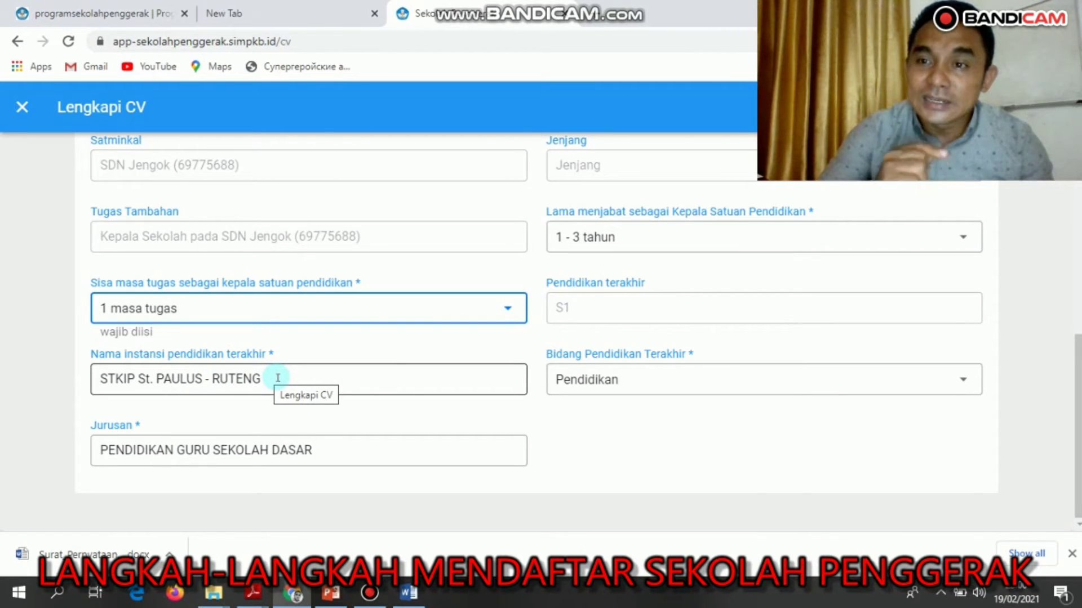
left_click_drag(278, 378, 102, 382)
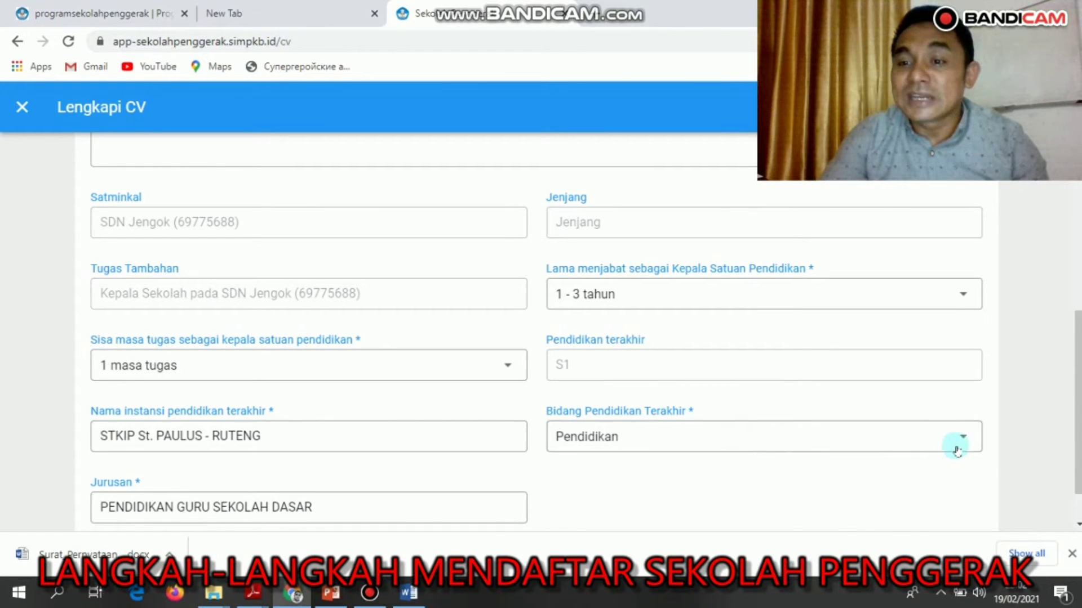
left_click(964, 440)
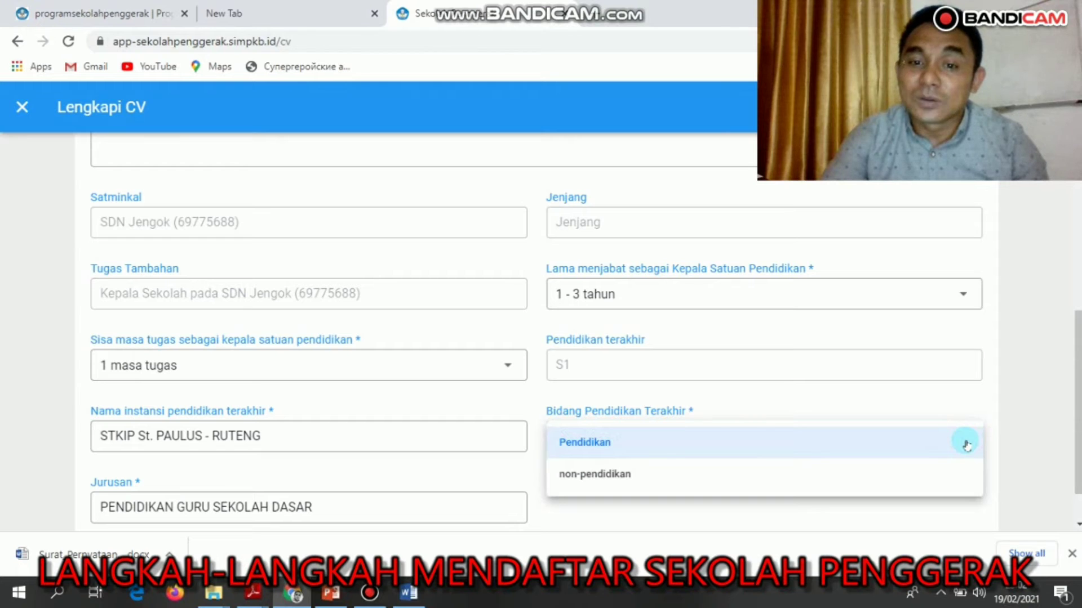
left_click(850, 451)
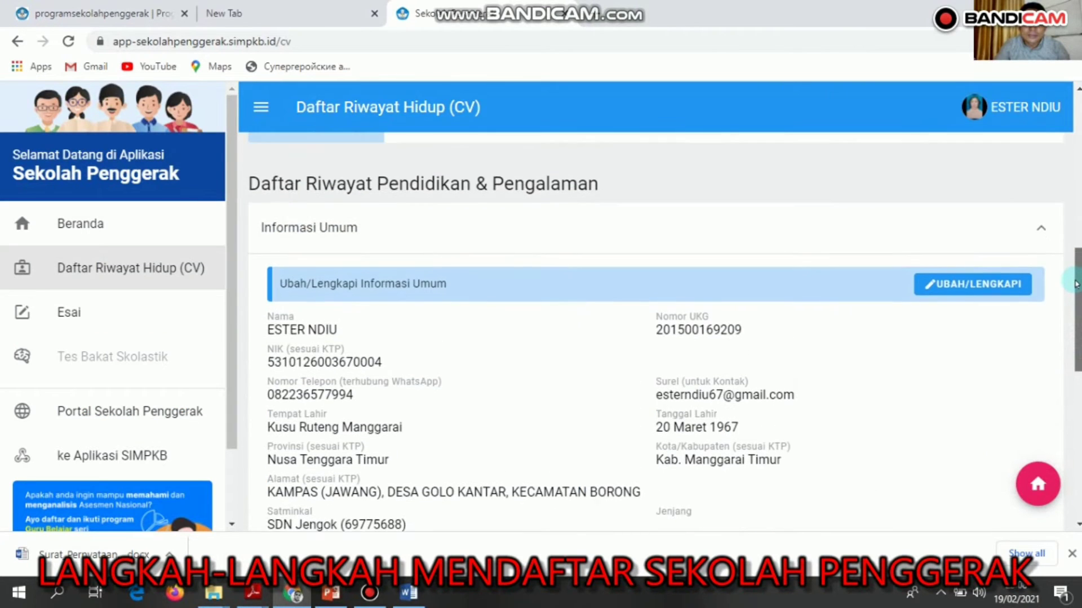
scroll(1076, 264, "up", 2)
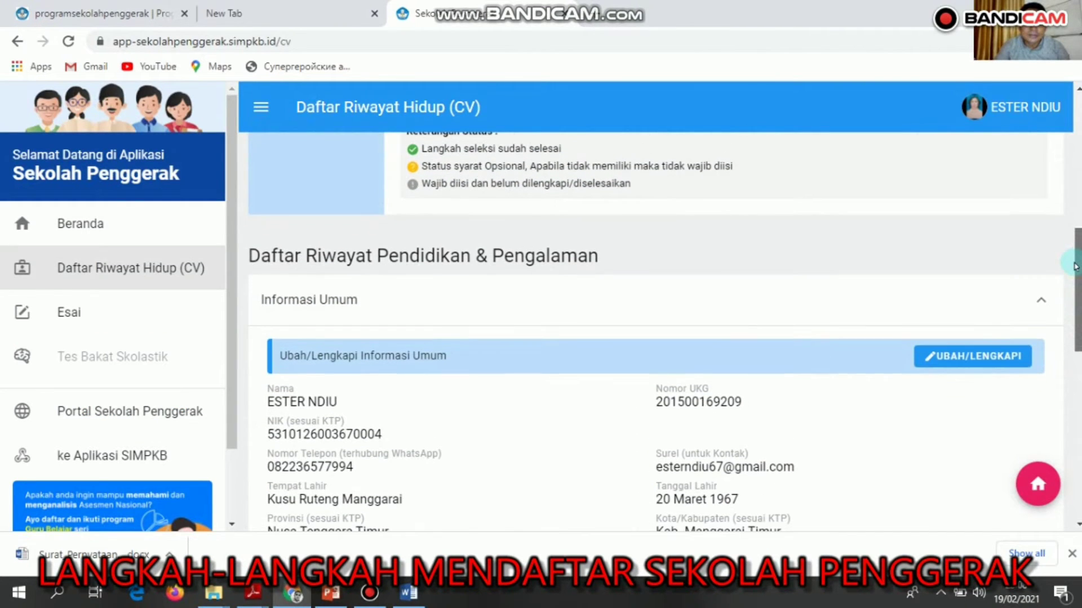
Review the two Pengalaman Mengikuti Pelatihan entries, then return to the CV Status table.
left_click_drag(1074, 265, 1067, 428)
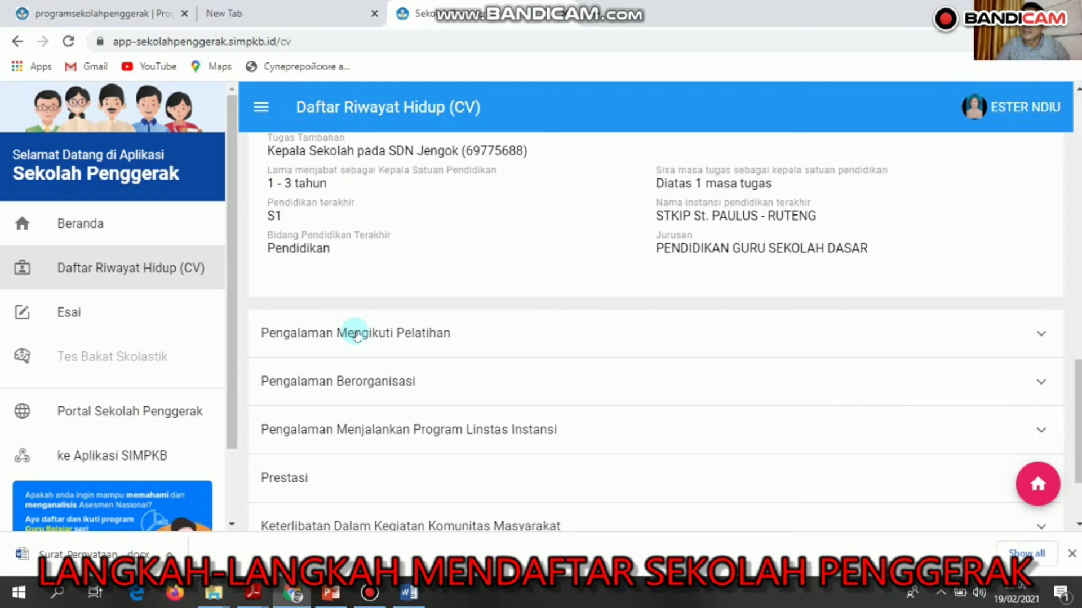
left_click(356, 335)
scroll(1066, 300, "up", 1)
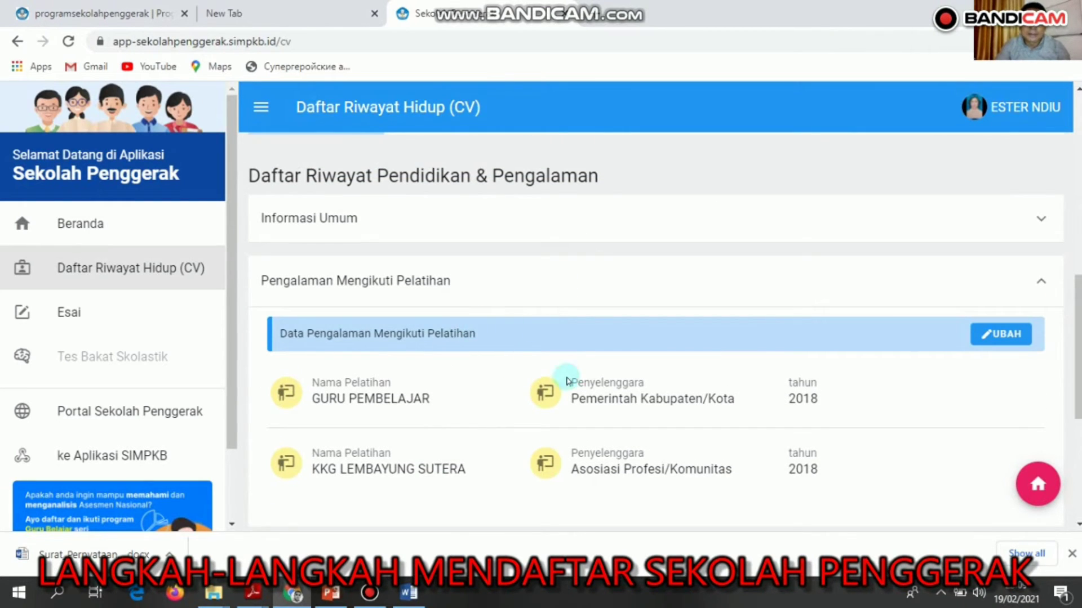
left_click(1006, 339)
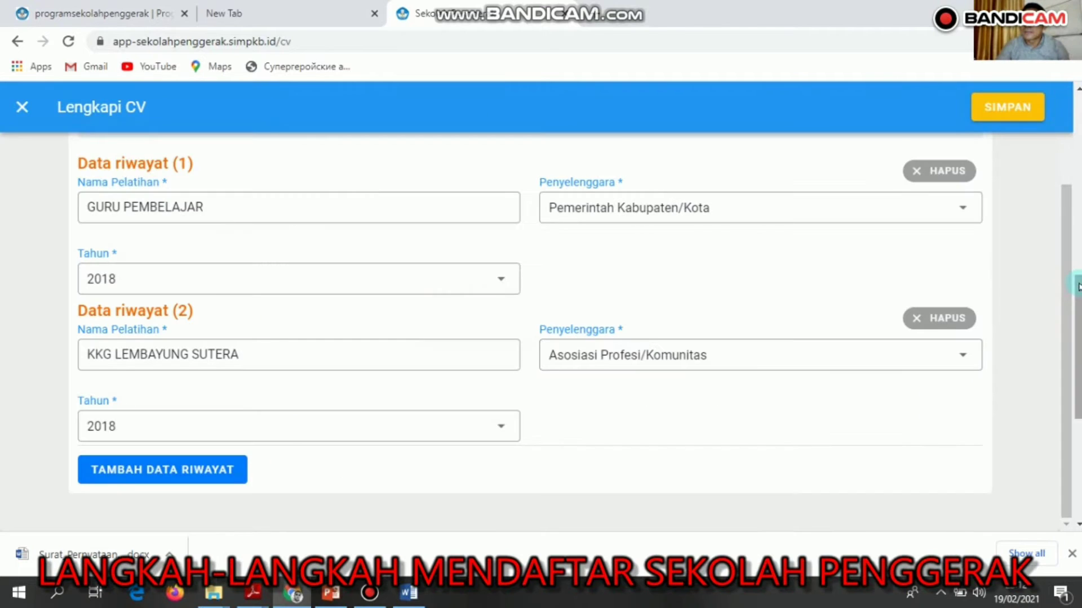
scroll(1069, 244, "up", 1)
scroll(1069, 244, "up", 1)
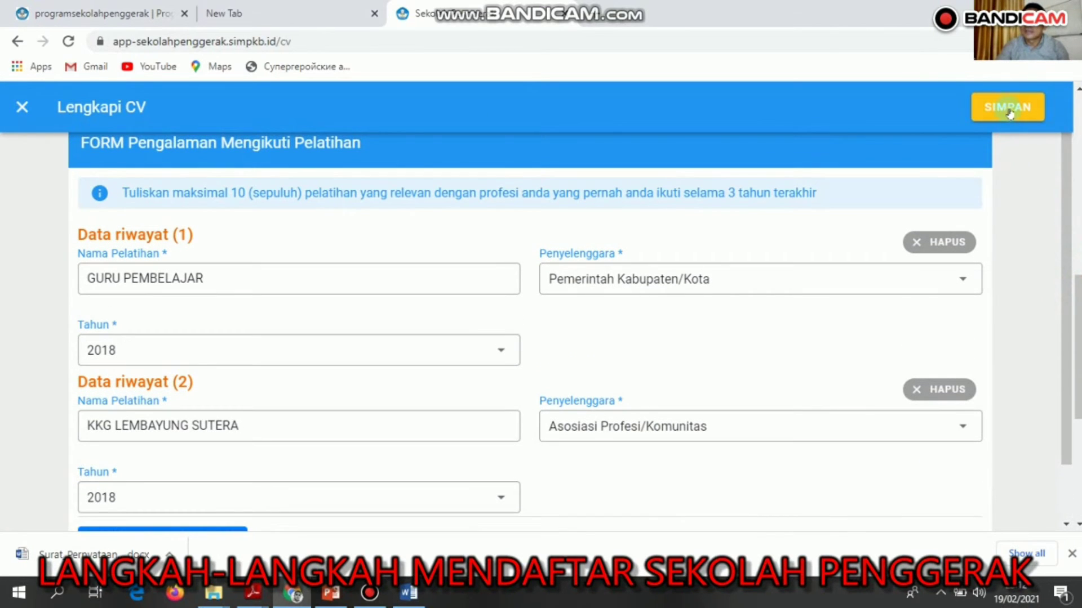
left_click(23, 110)
left_click_drag(1079, 320, 1079, 346)
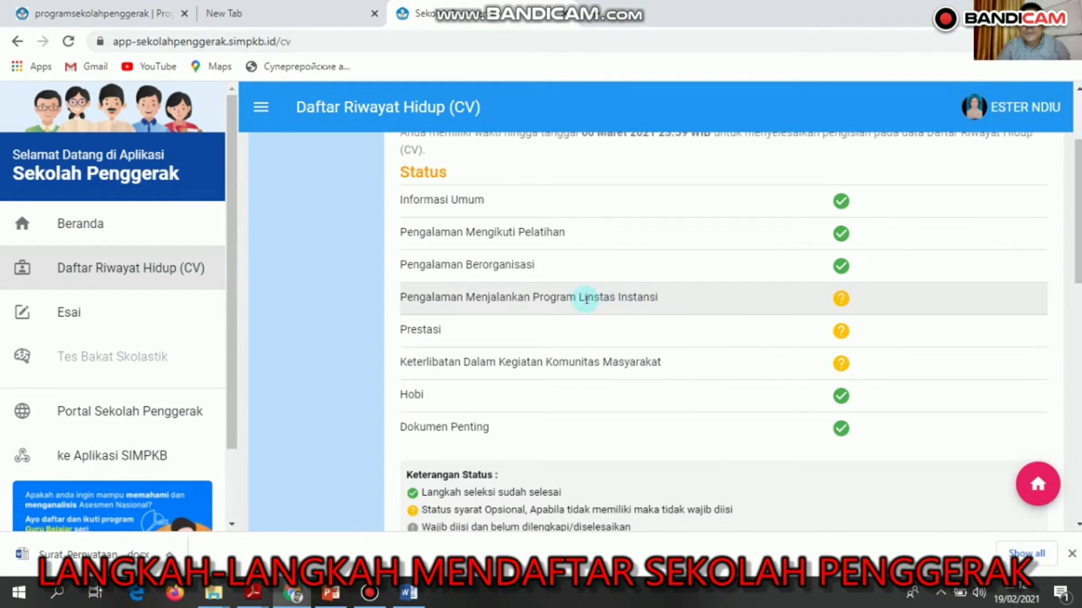
Expand the Hobi section, showing Membaca pursued for more than 1 year.
left_click_drag(1078, 233, 1077, 420)
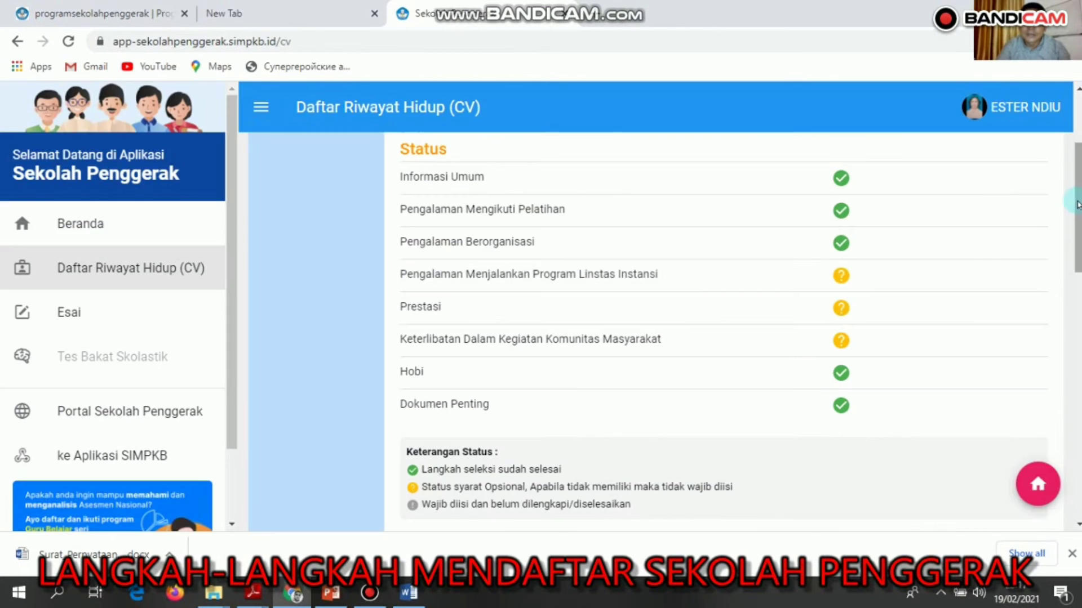
left_click_drag(1077, 204, 1078, 214)
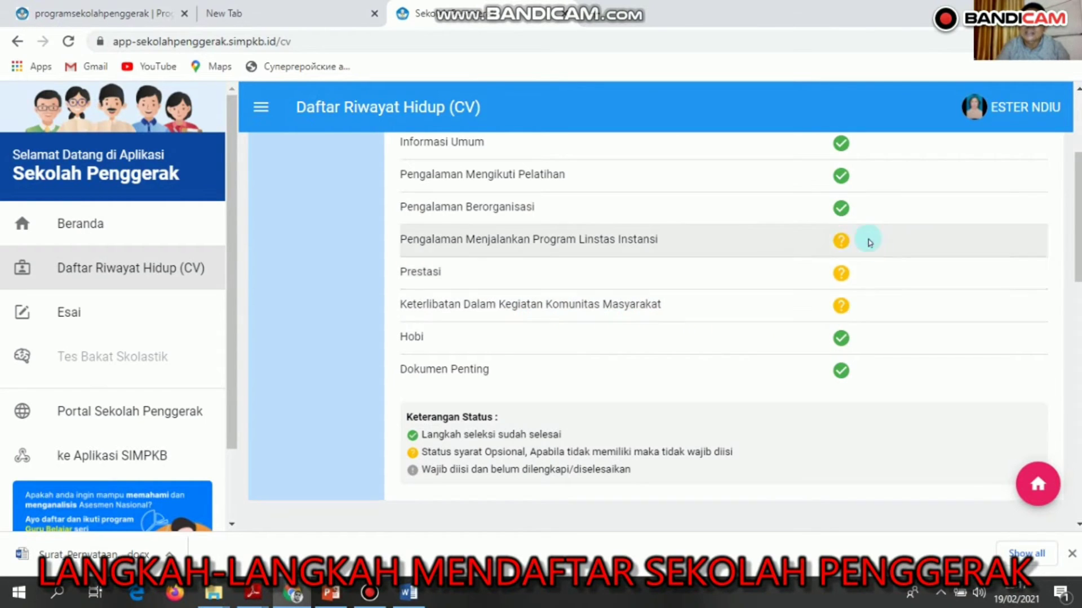
left_click(841, 338)
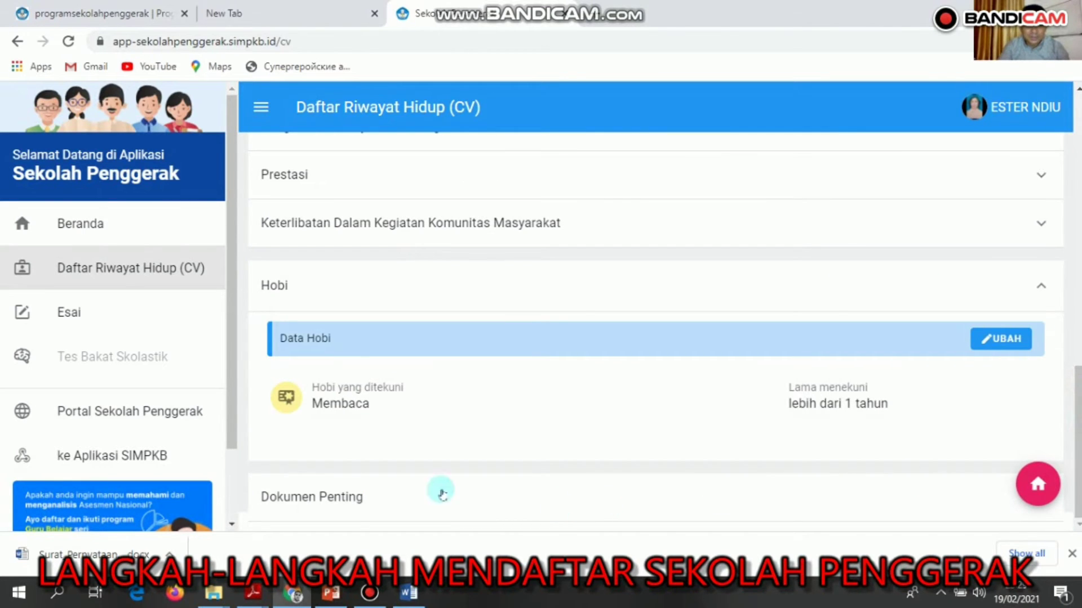
Upload KTP.jpg as the KTP under Dokumen Penting and save it.
left_click(338, 496)
left_click_drag(1080, 409, 634, 419)
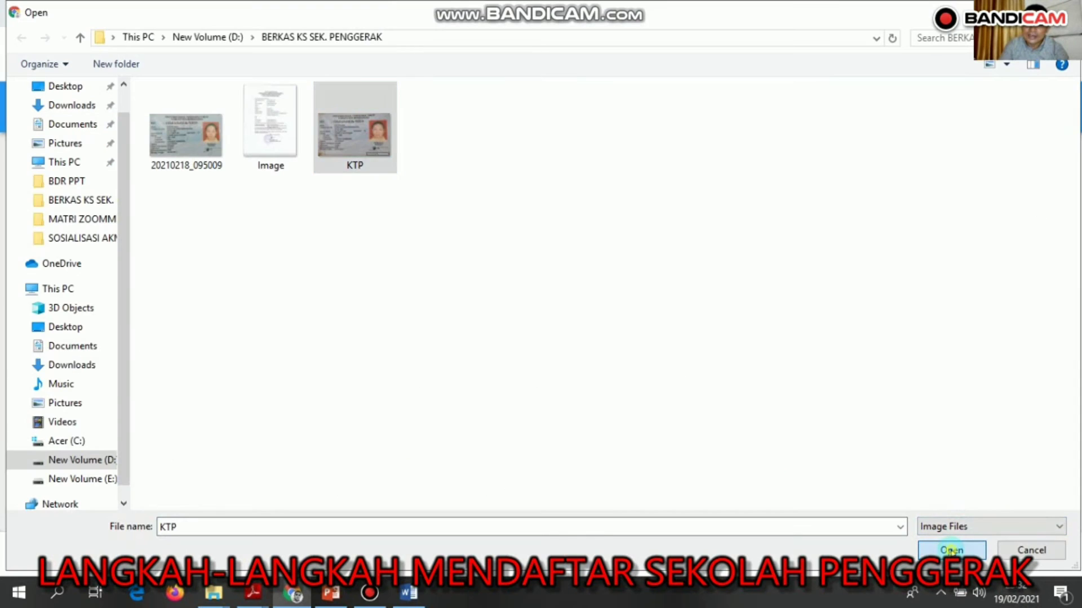
left_click(951, 551)
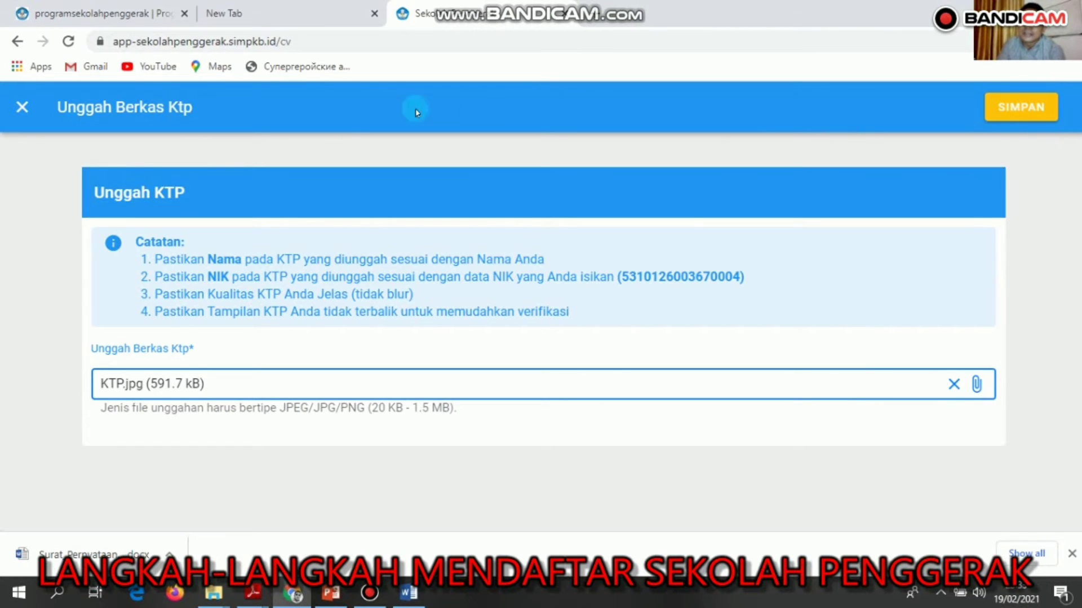
left_click(21, 108)
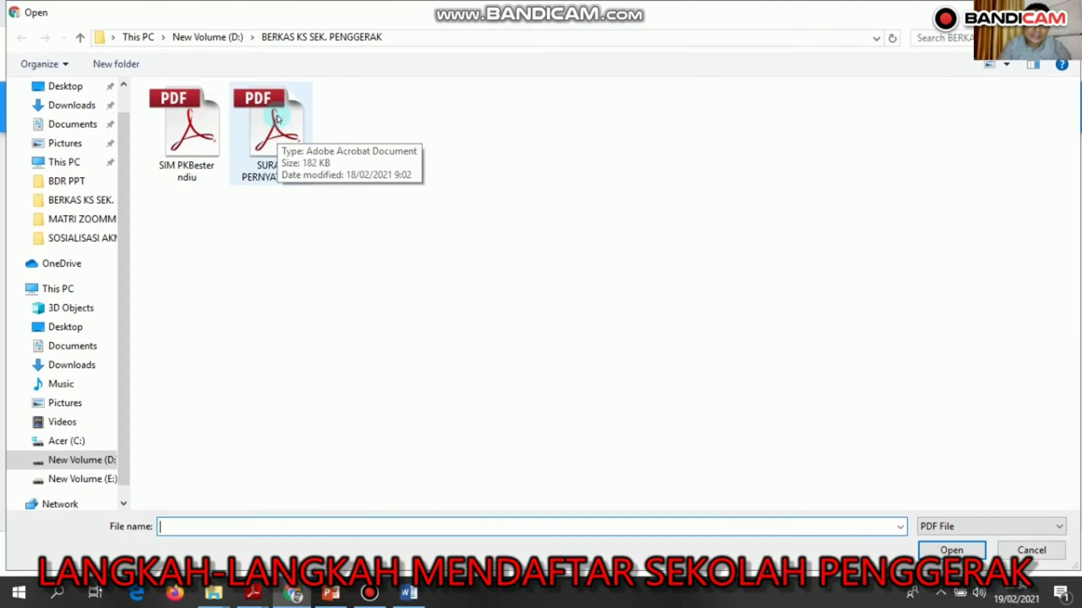
Upload SURAT PERNYATAAN.pdf as the Surat Pernyataan and save it.
left_click(275, 121)
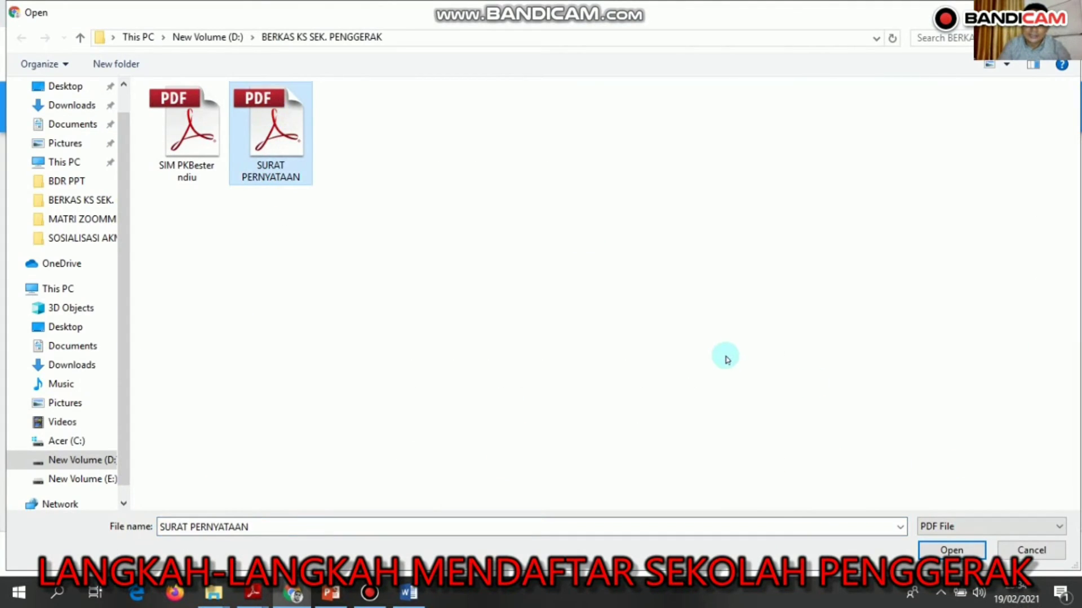
left_click(951, 551)
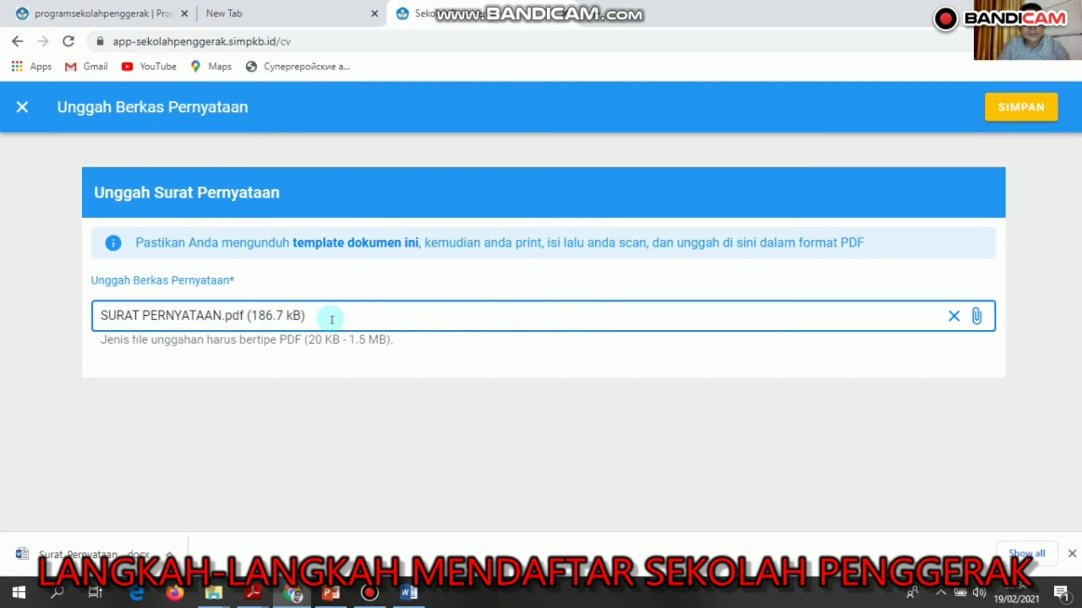
left_click(1026, 109)
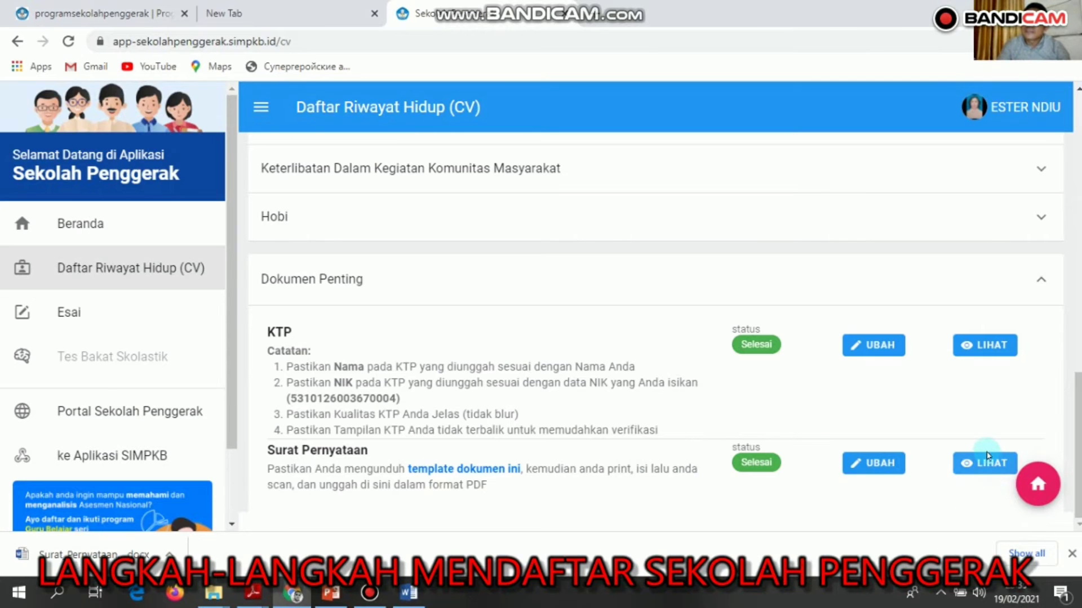
View the uploaded KTP image and Surat Pernyataan PDF in their own tabs.
left_click(980, 344)
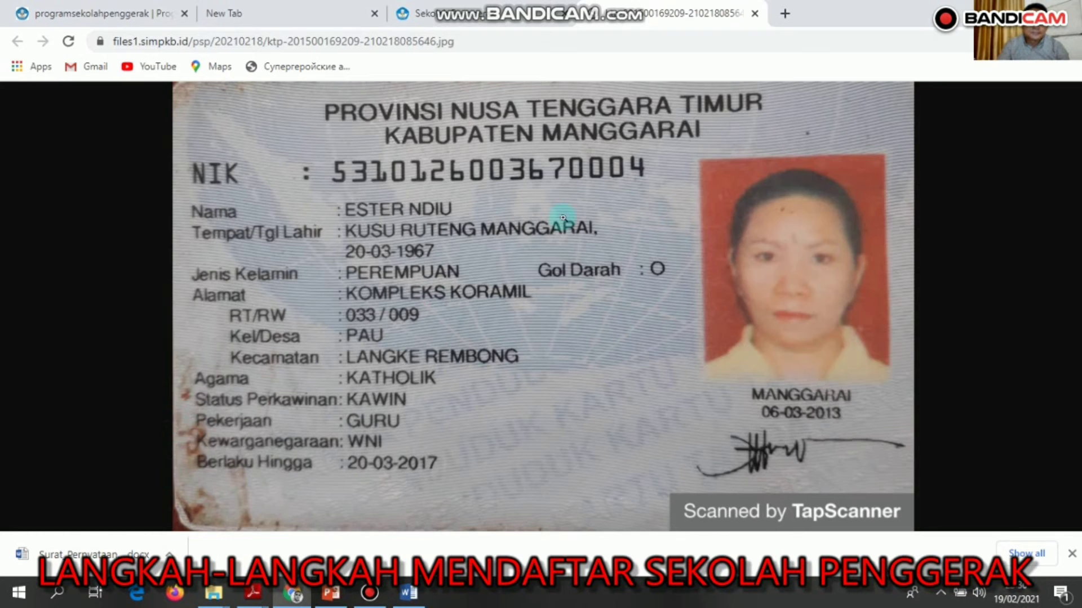
left_click(497, 20)
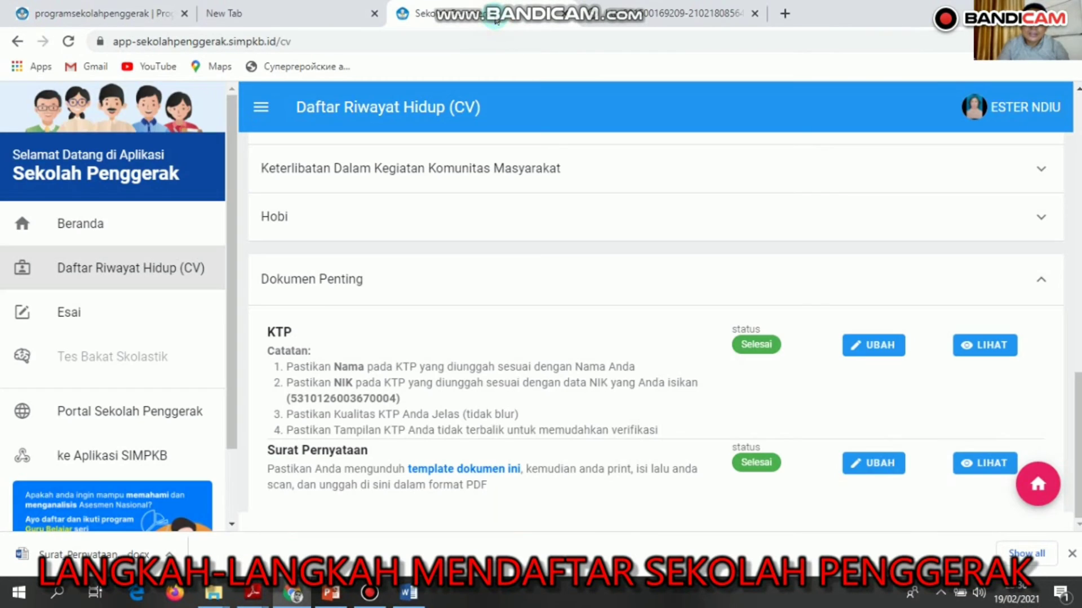
left_click(987, 468)
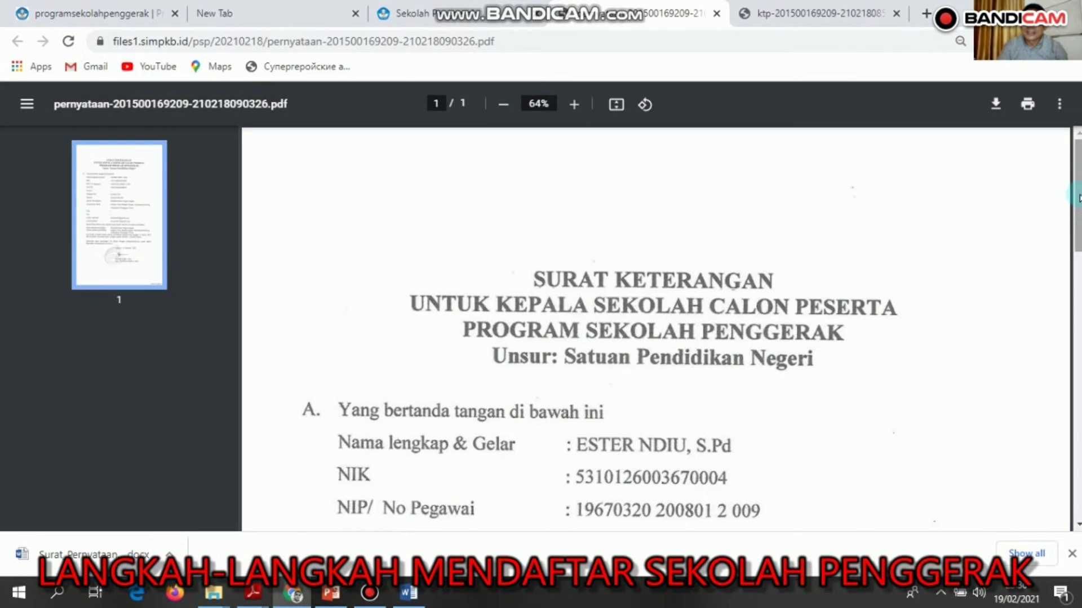
scroll(1073, 205, "down", 2)
mouse_move(1074, 206)
left_mouse_down()
mouse_move(1055, 320)
mouse_move(1060, 488)
mouse_move(1043, 189)
left_mouse_up()
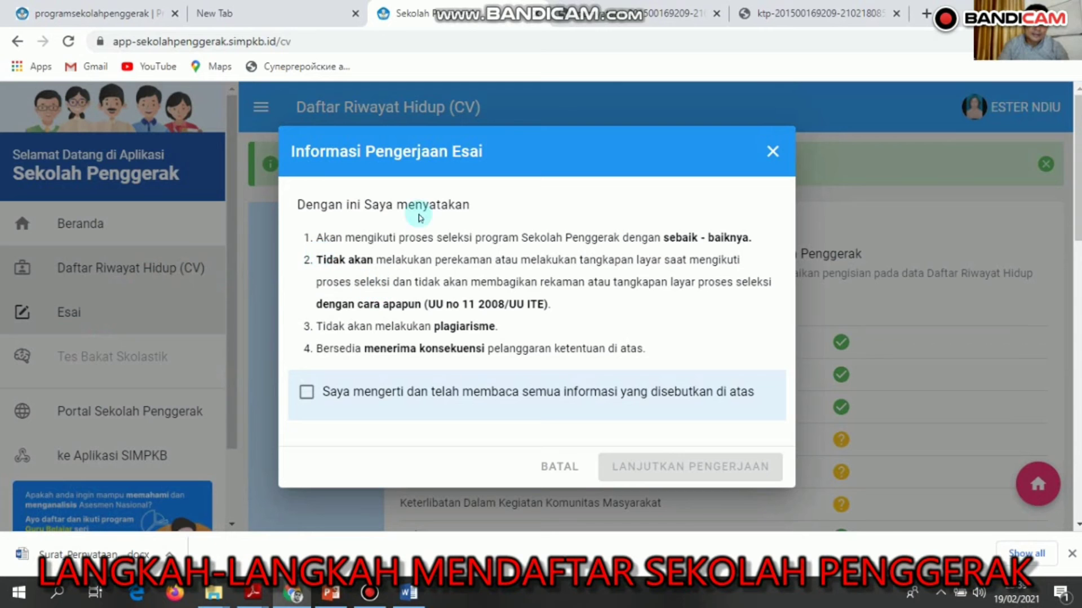
Go to the Esai section, accept the essay rules with 'Saya mengerti', and choose LANJUTKAN PENGERJAAN.
left_click(776, 153)
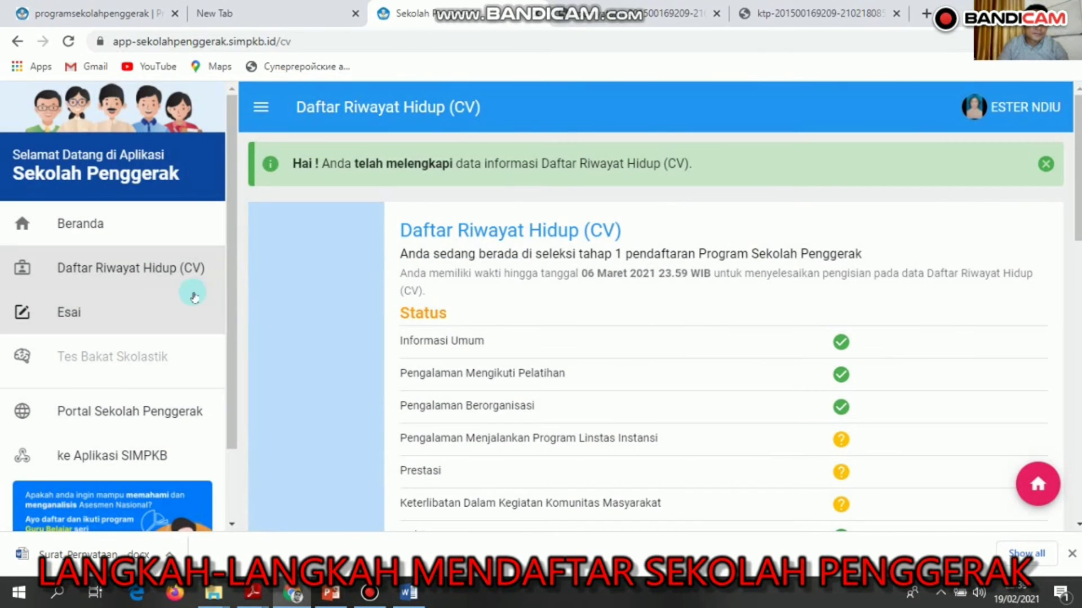
left_click(122, 325)
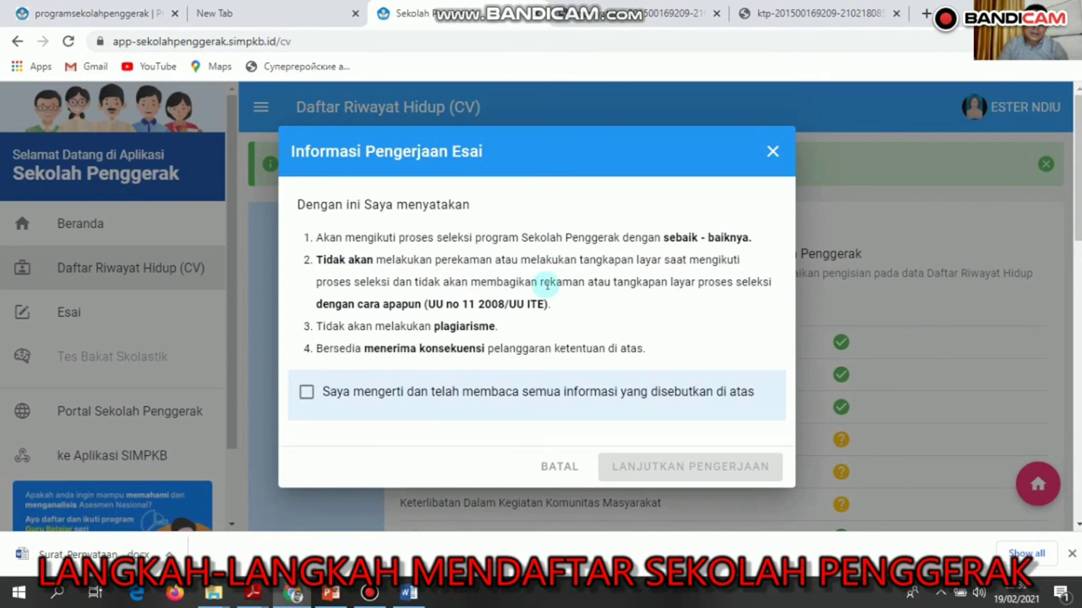
left_click_drag(481, 349, 467, 306)
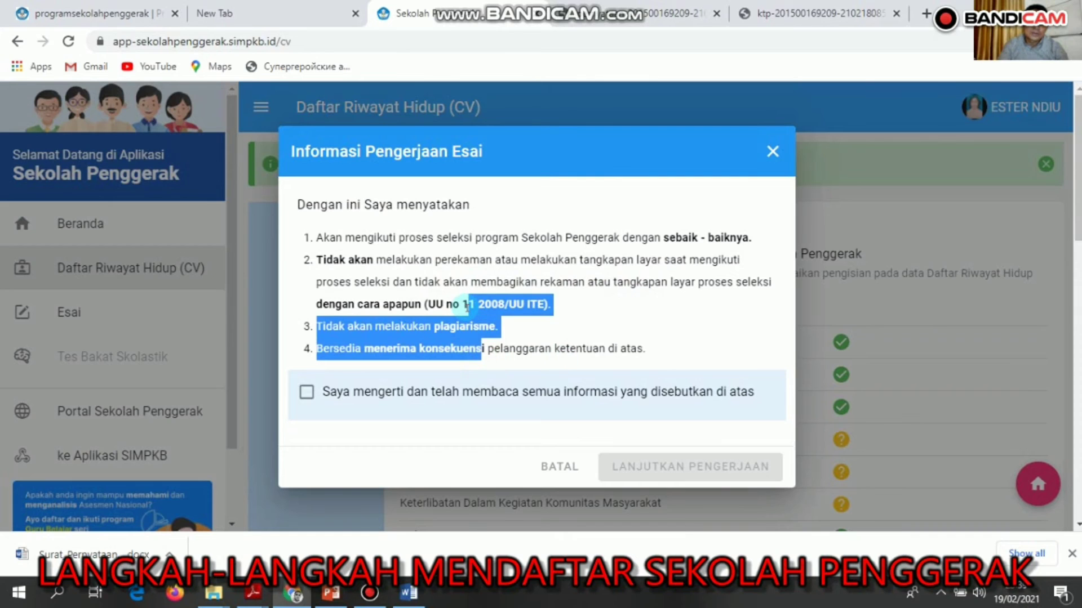
left_click(498, 348)
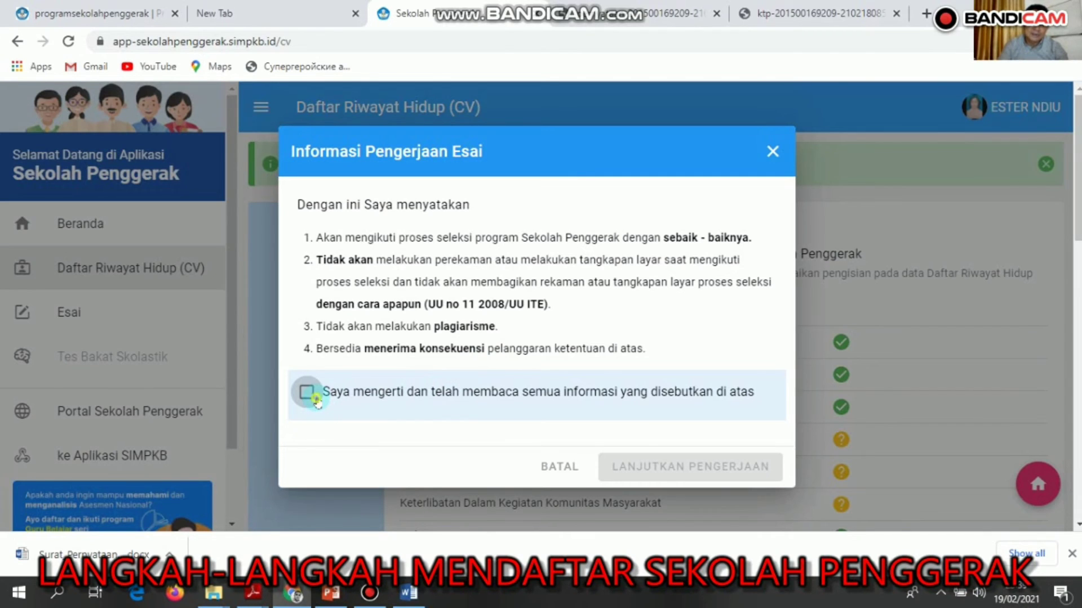
left_click(307, 393)
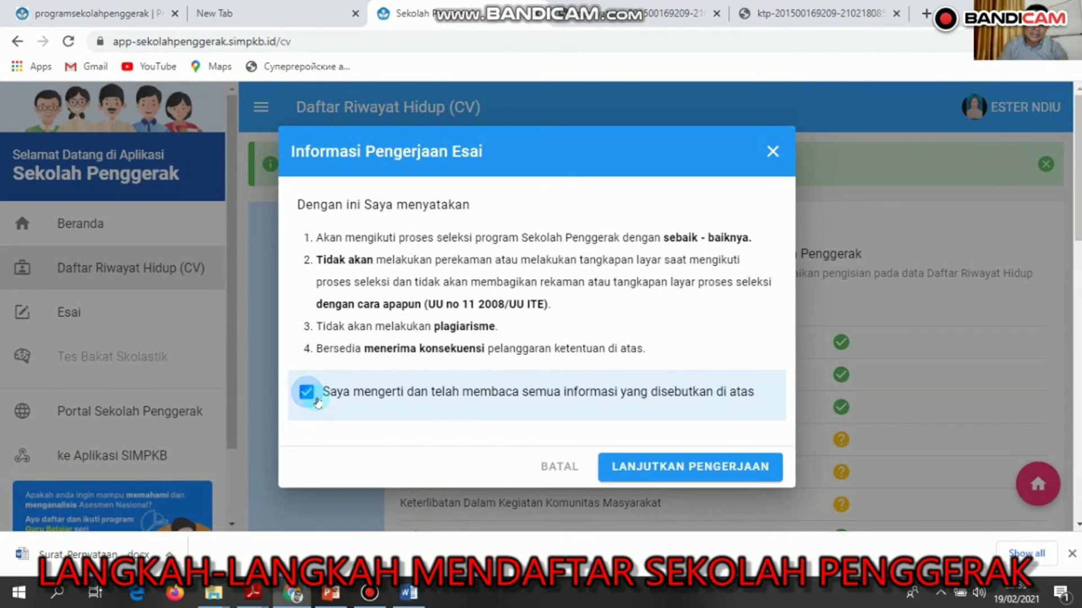
left_click(676, 479)
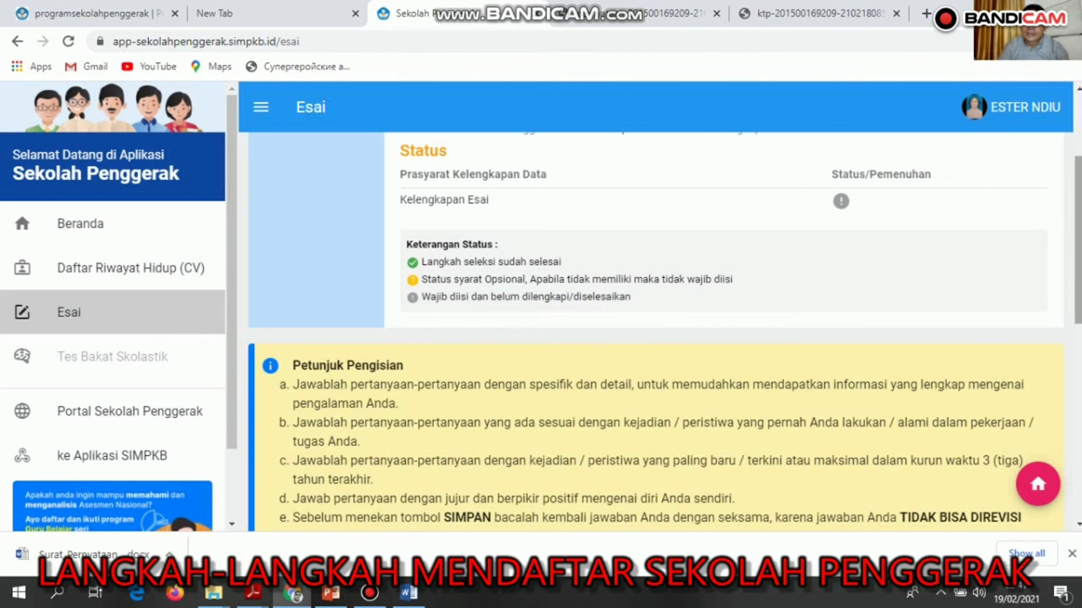
Expand essay question 1 to reveal sub-questions 1.a–1.c, then scroll through the questions to 8.
left_click_drag(1078, 240, 1074, 364)
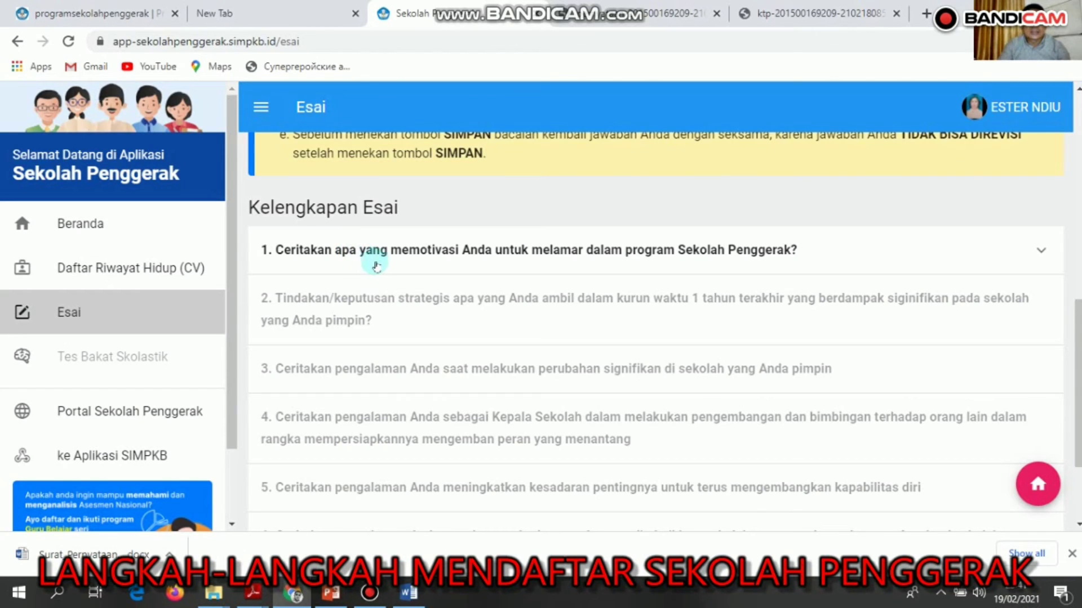
left_click(478, 263)
scroll(478, 264, "down", 6)
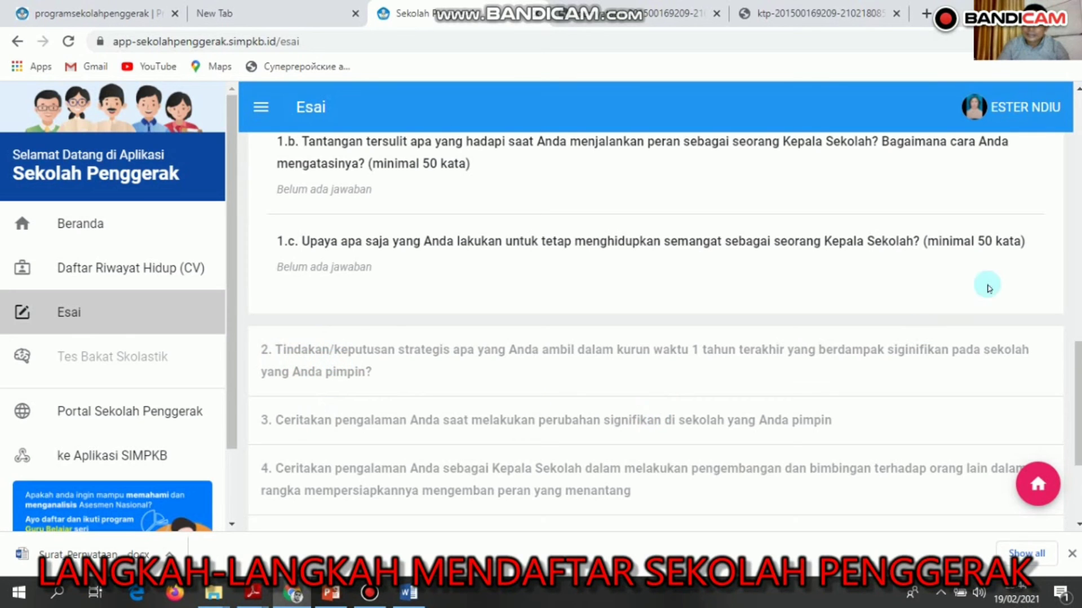
scroll(1076, 370, "down", 2)
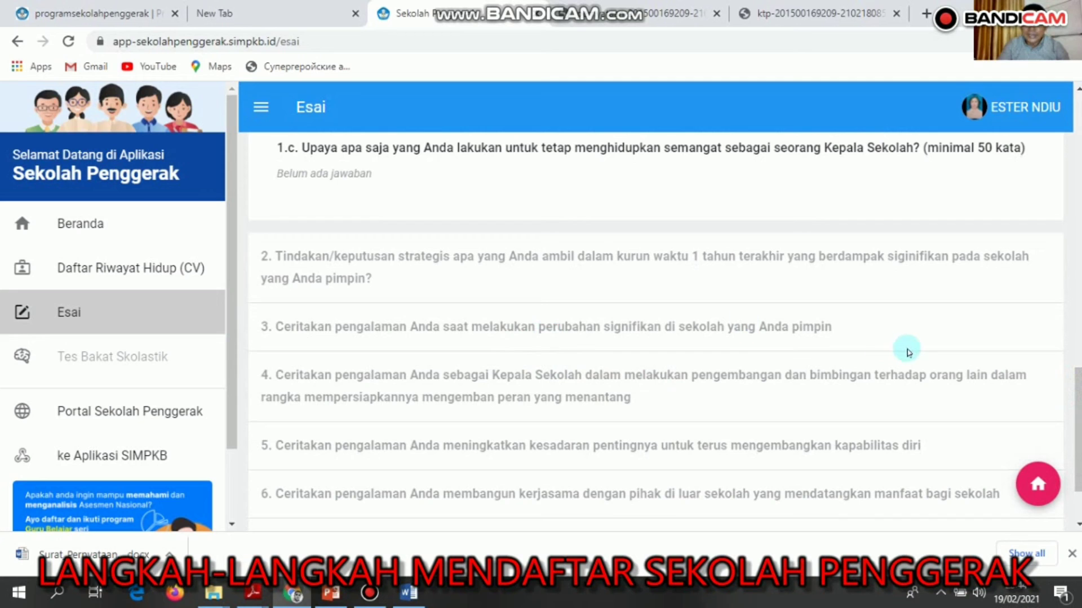
scroll(1077, 429, "down", 2)
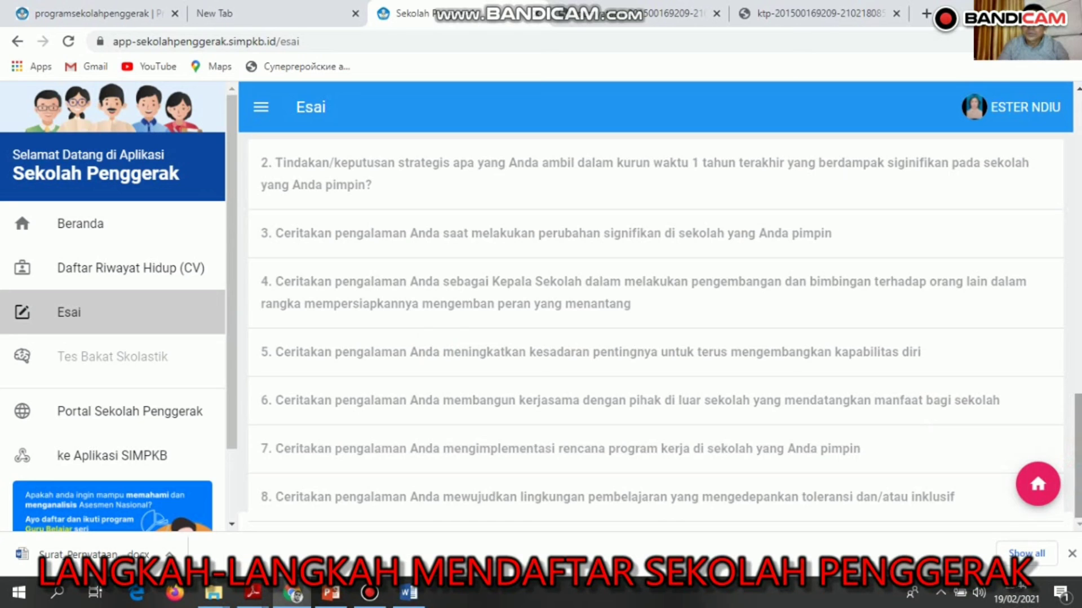
left_click_drag(1077, 436, 1078, 380)
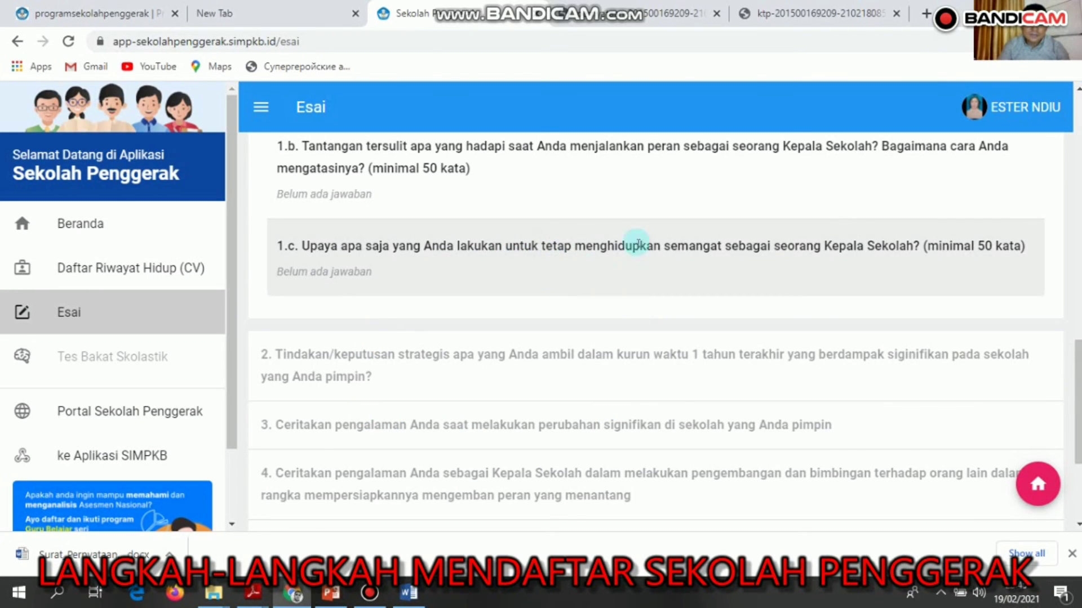
scroll(1077, 402, "up", 5)
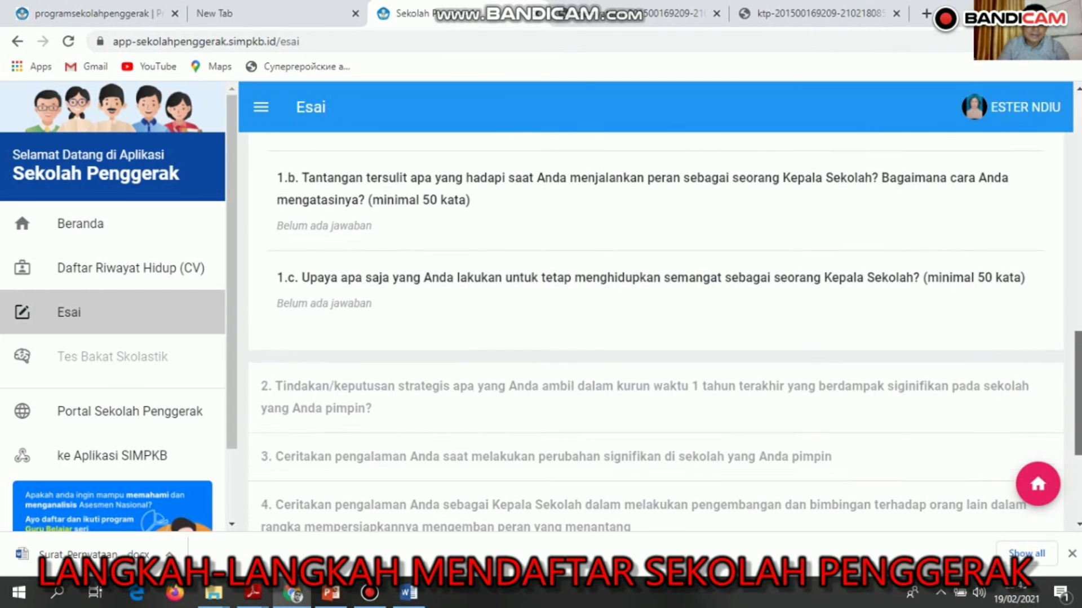
scroll(1077, 339, "up", 2)
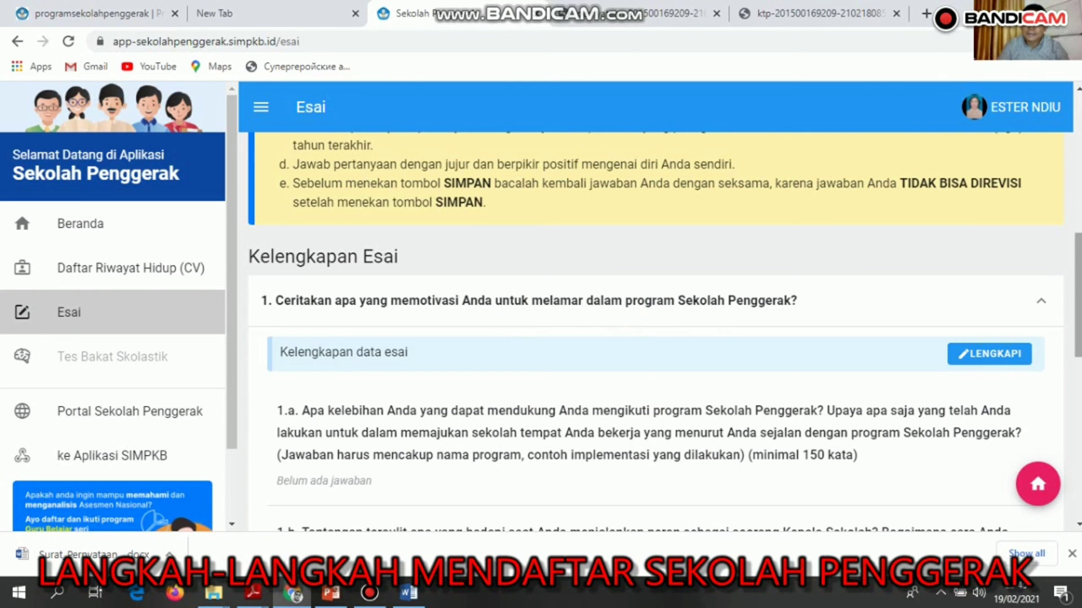
scroll(1077, 353, "down", 4)
left_click_drag(1077, 354, 1079, 127)
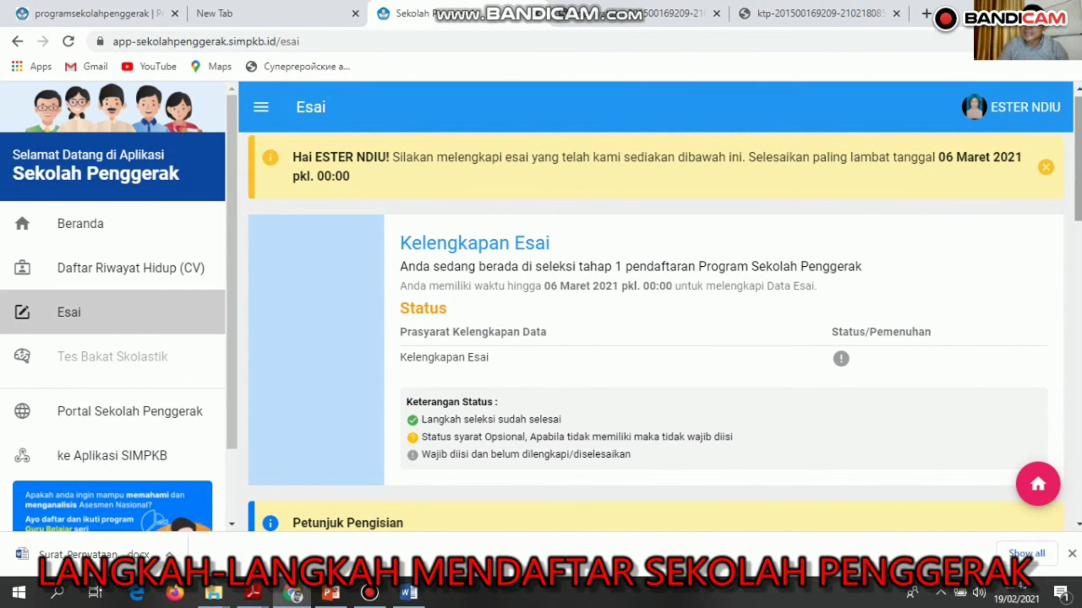